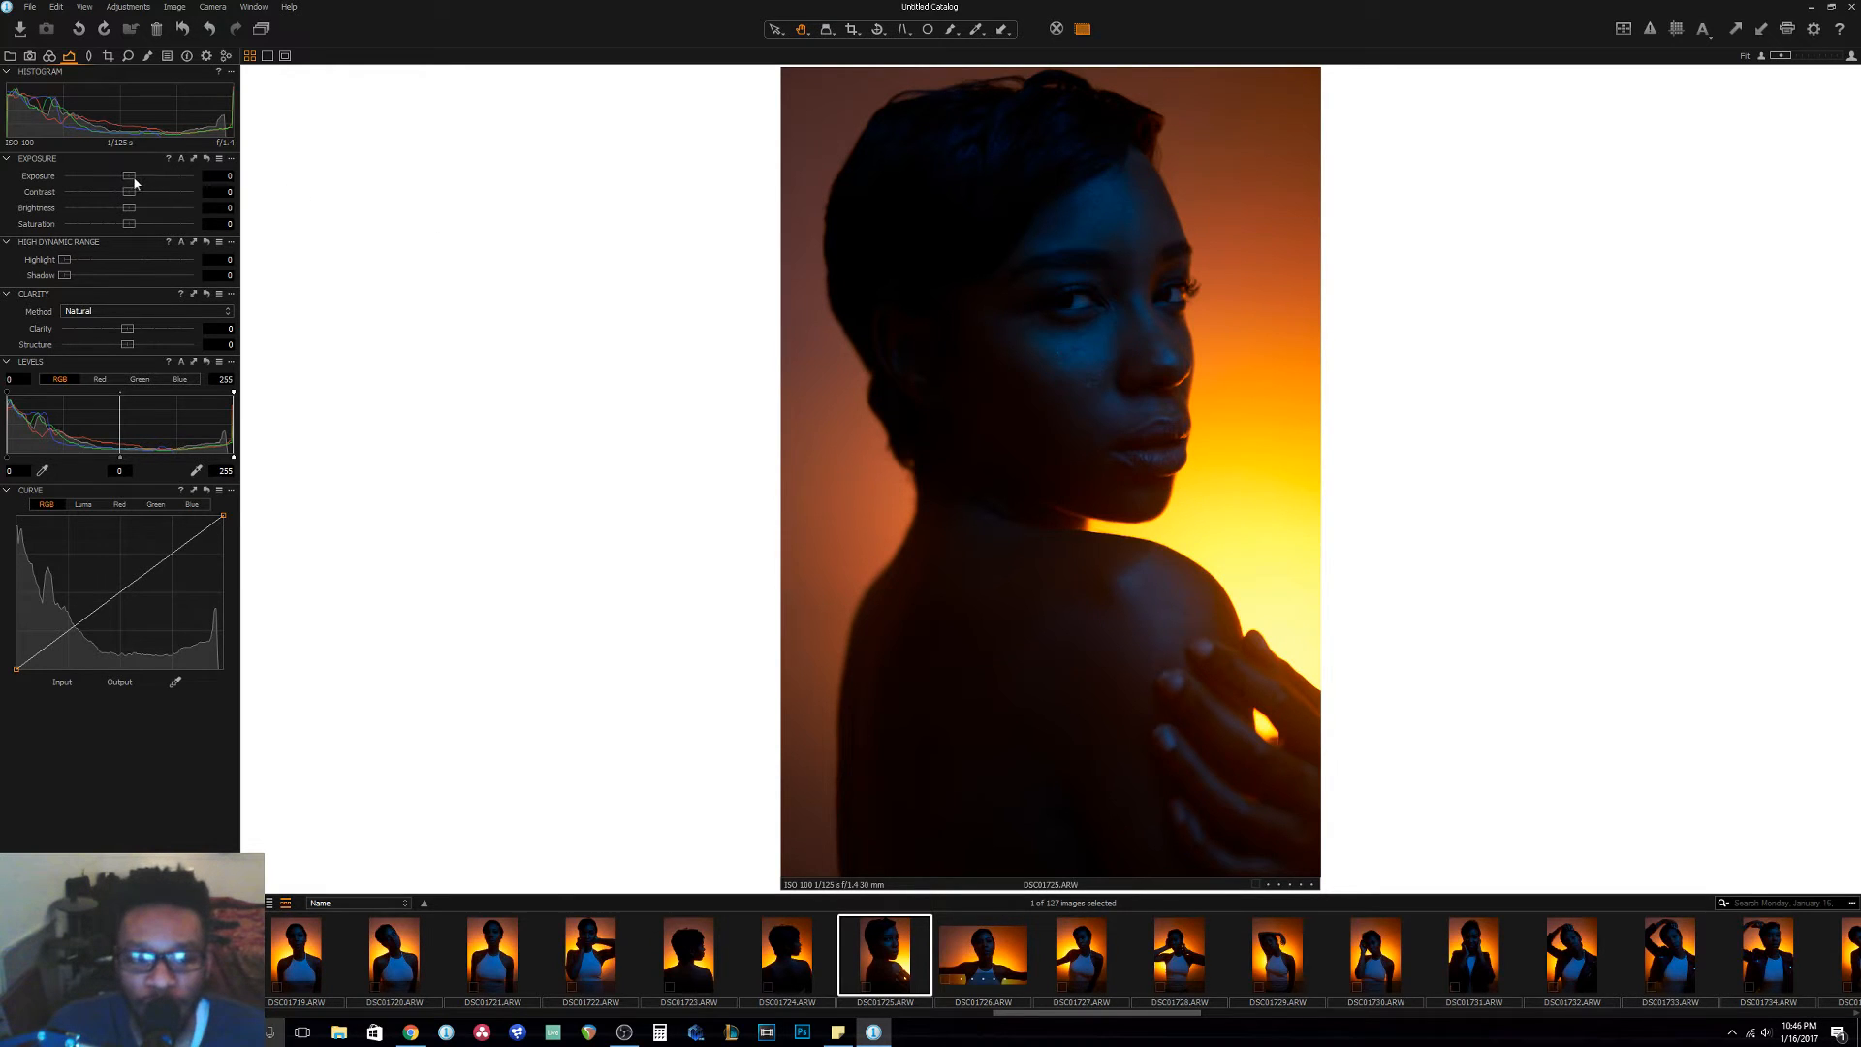
# Raise the portrait's exposure to 0.4 and set the High Dynamic Range highlight recovery to 98.
pyautogui.moveTo(130, 182); pyautogui.dragTo(137, 183)
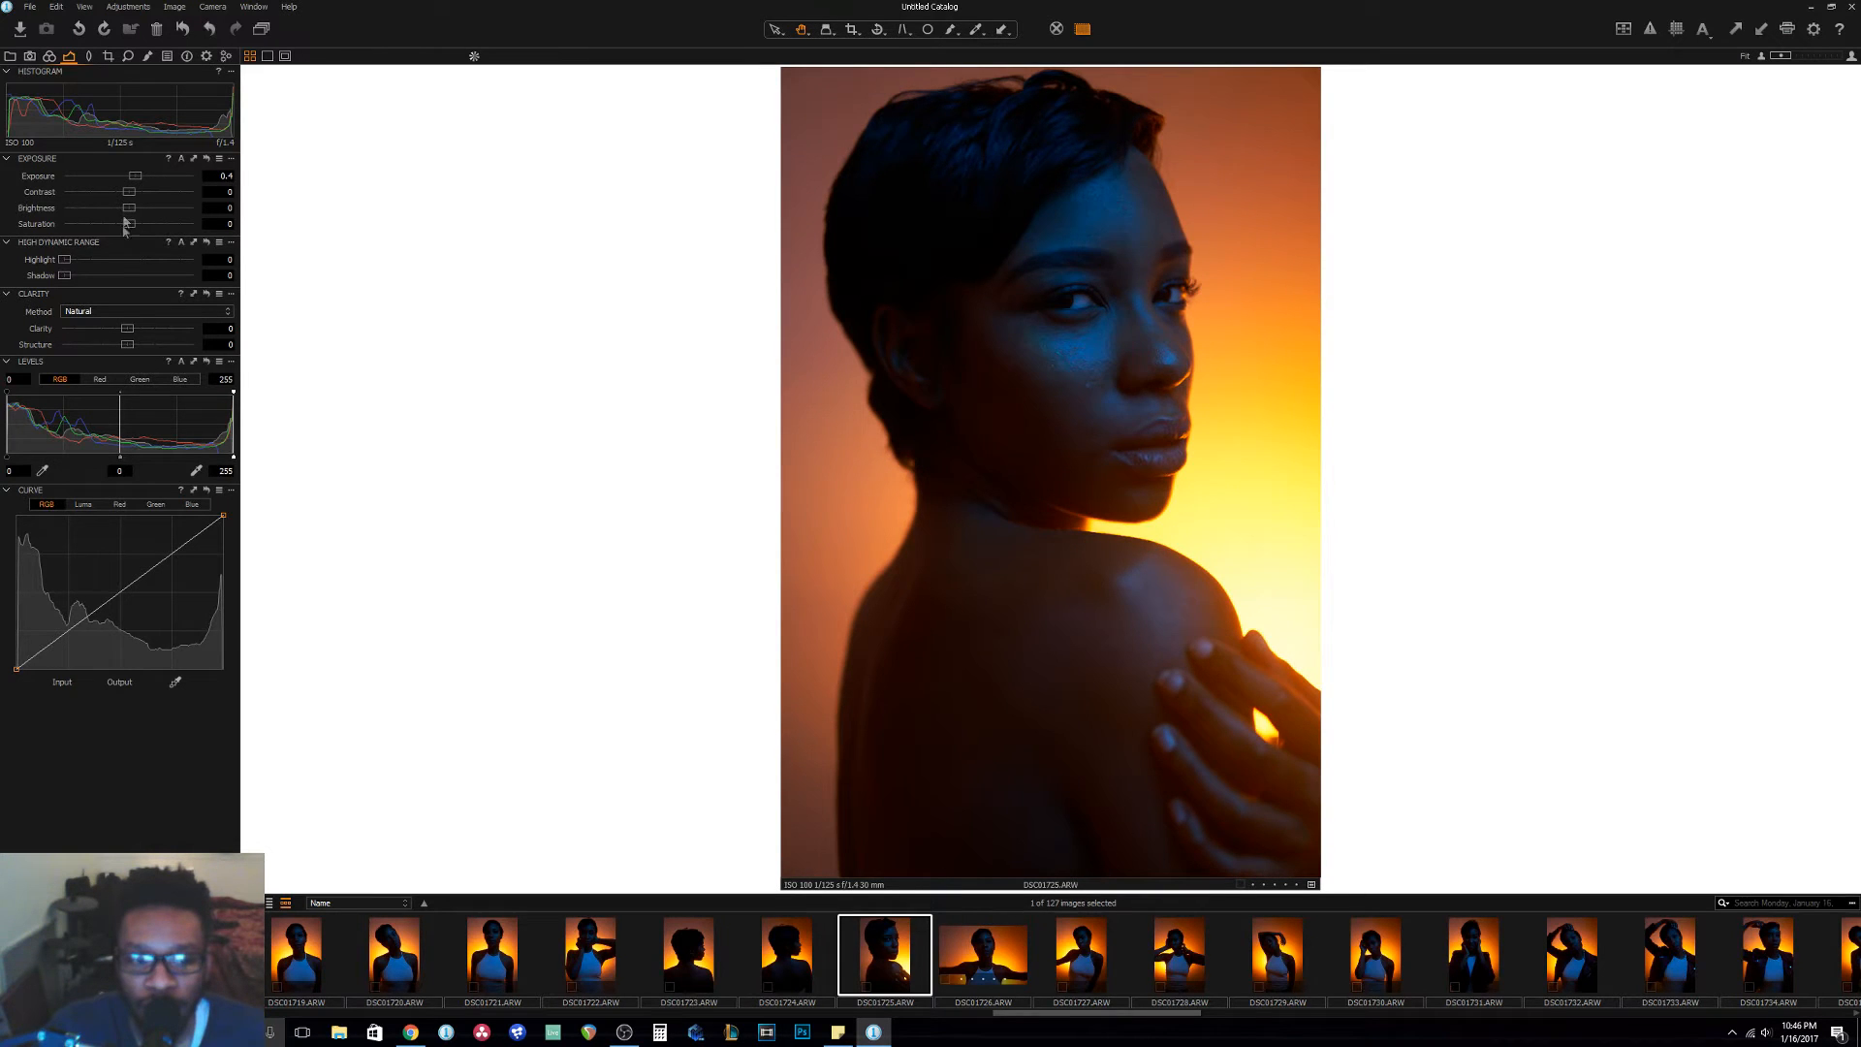
pyautogui.moveTo(64, 264); pyautogui.dragTo(192, 273)
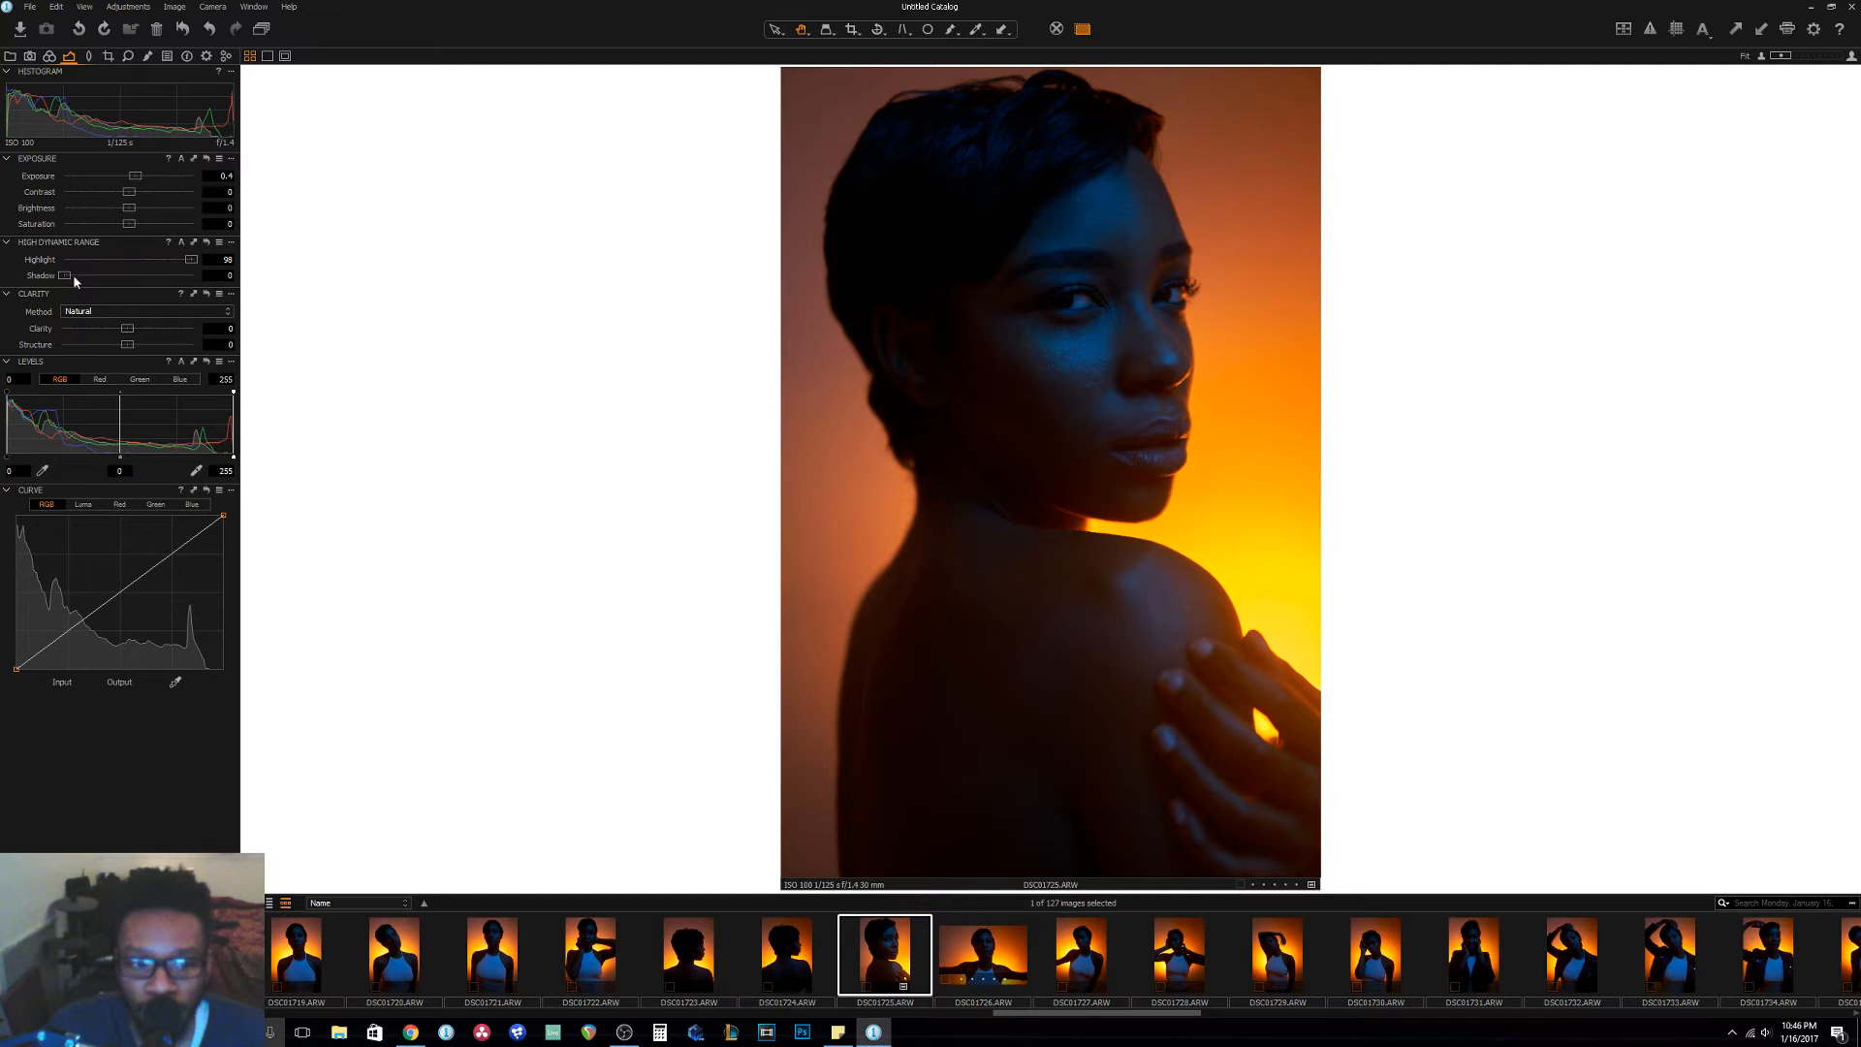
# Set the High Dynamic Range shadow recovery to 24, trying stronger values up to 100 along the way.
pyautogui.moveTo(64, 275); pyautogui.dragTo(101, 276)
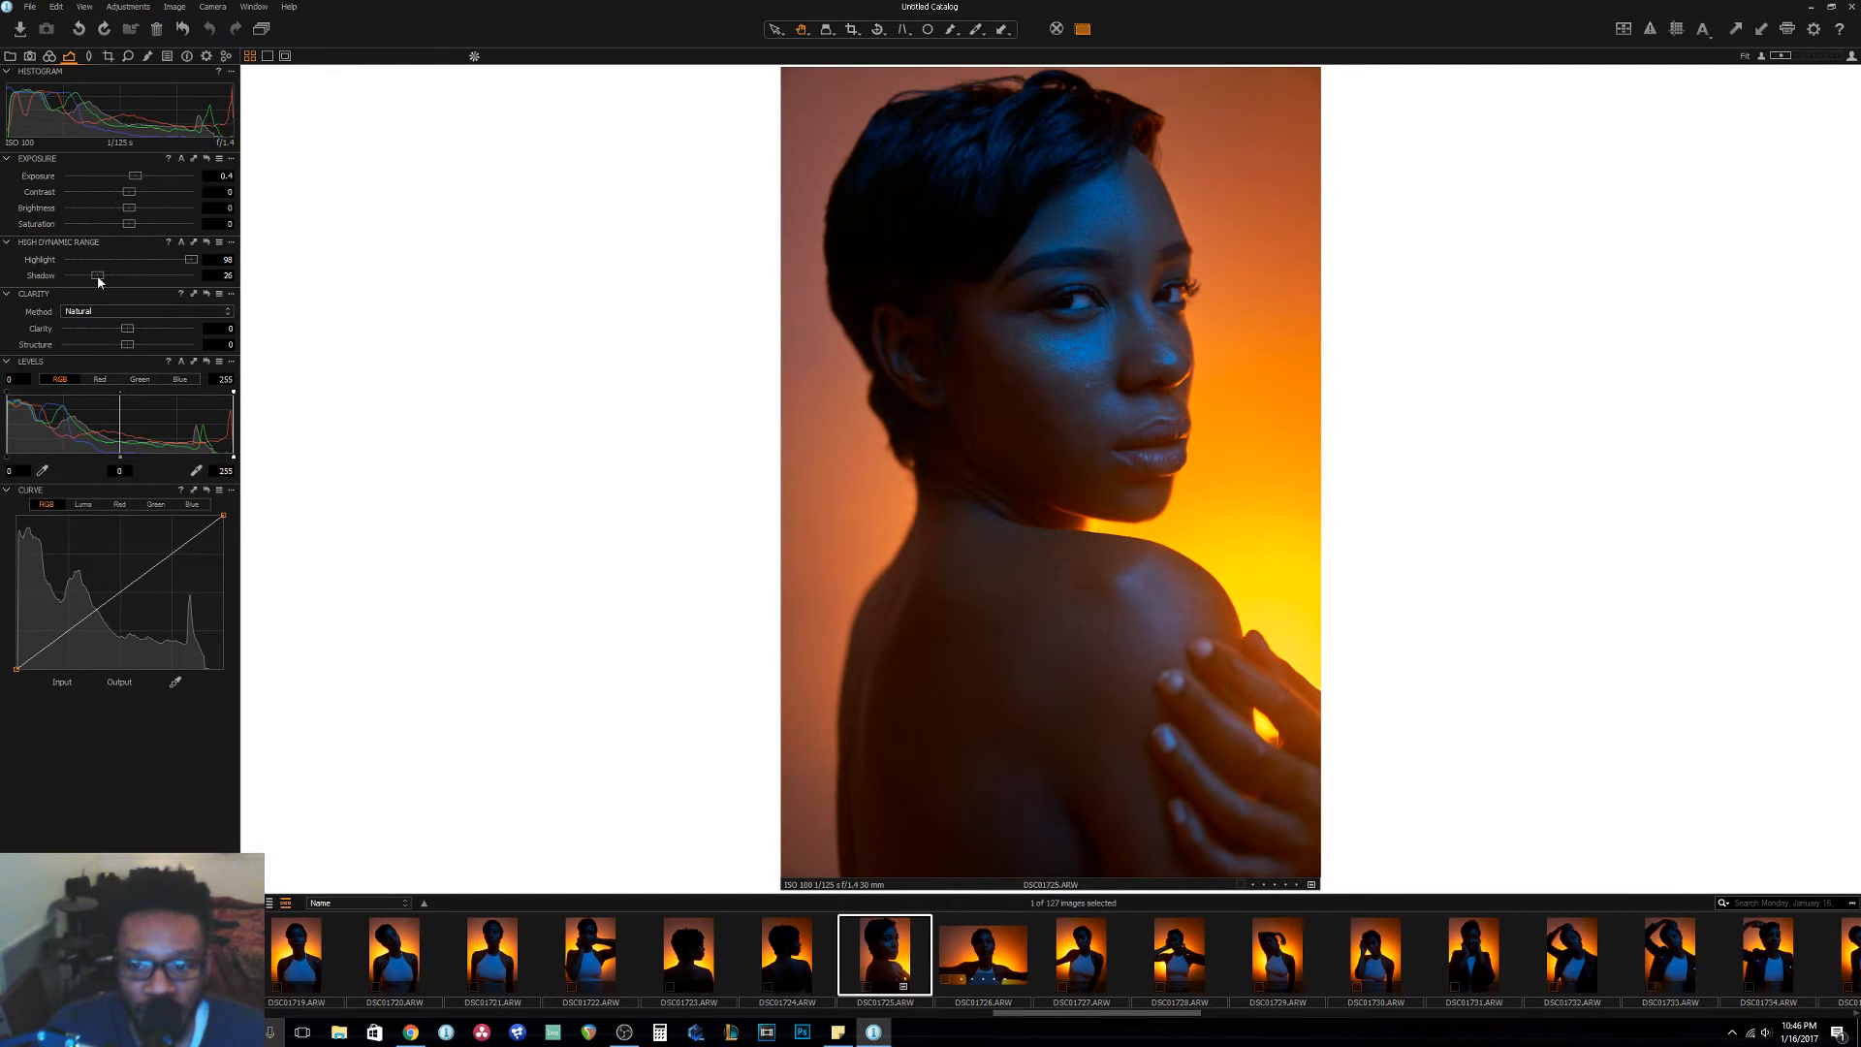
pyautogui.moveTo(95, 276); pyautogui.dragTo(94, 277)
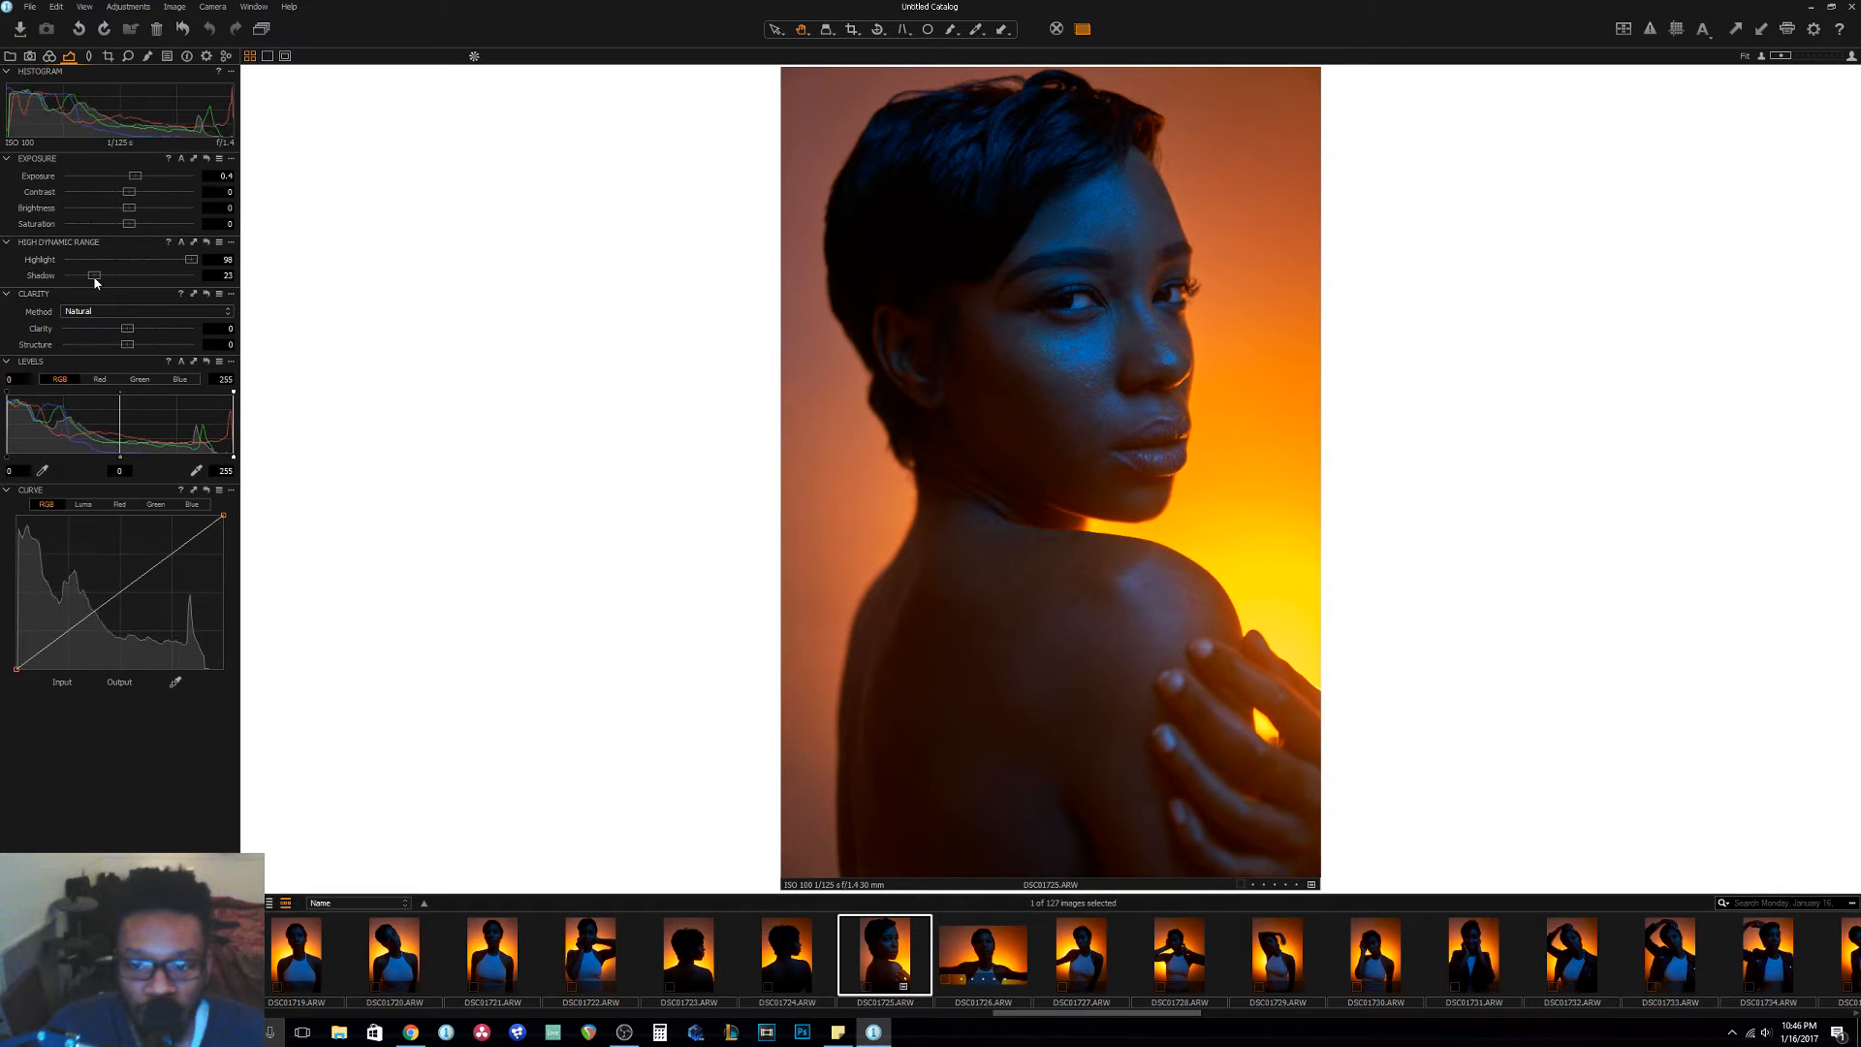
pyautogui.moveTo(100, 278); pyautogui.dragTo(198, 280)
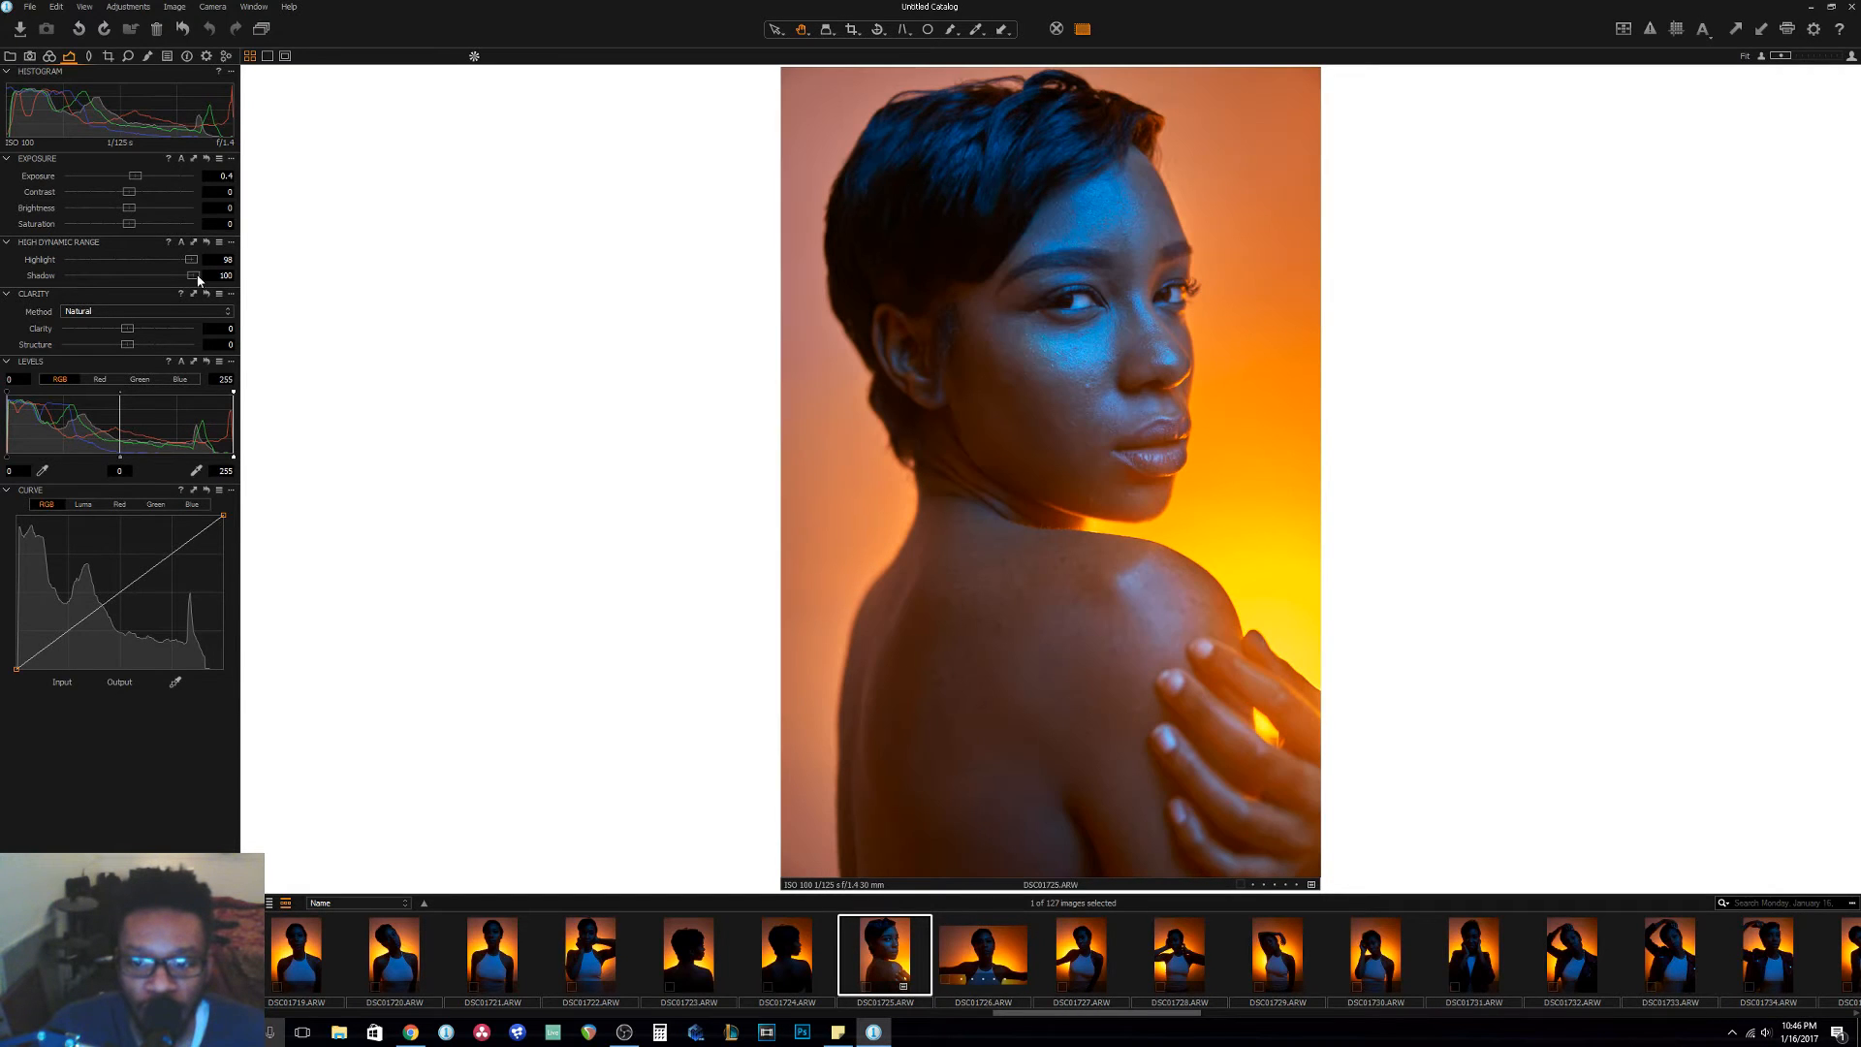
pyautogui.moveTo(194, 280); pyautogui.dragTo(123, 284)
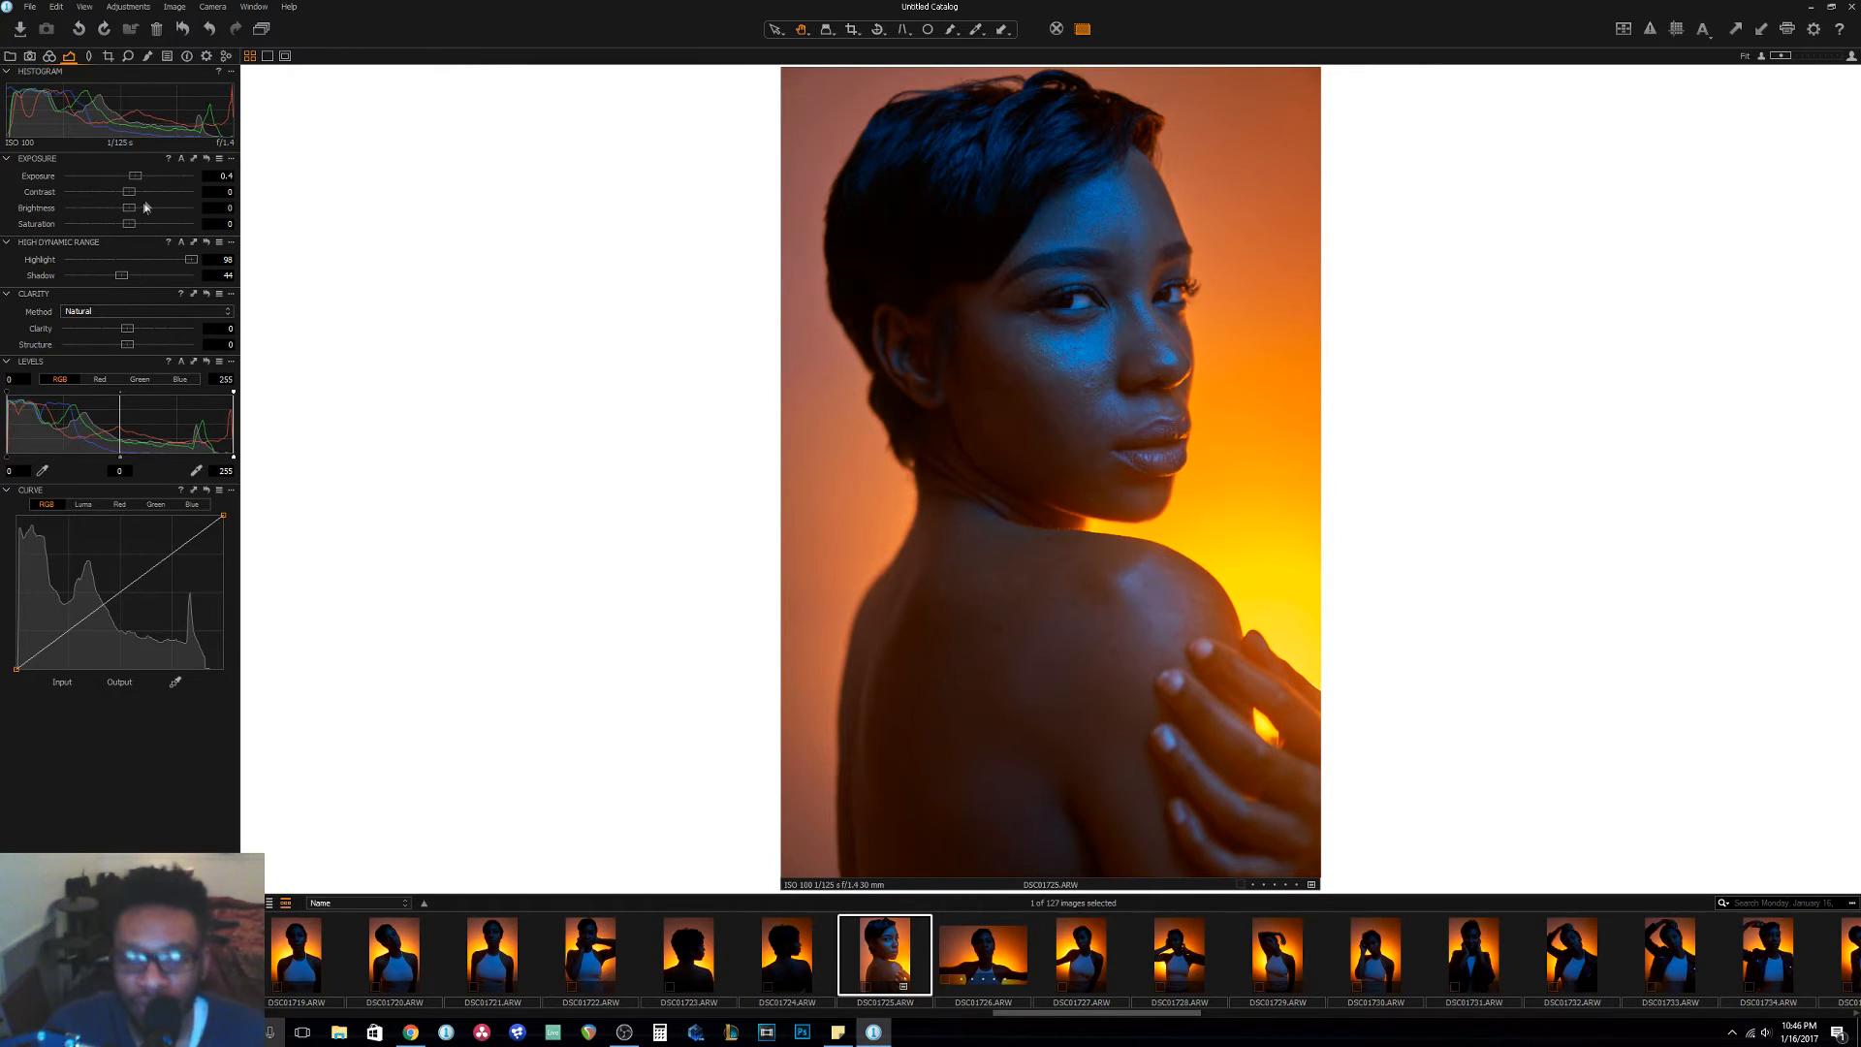
pyautogui.moveTo(121, 276); pyautogui.dragTo(106, 280)
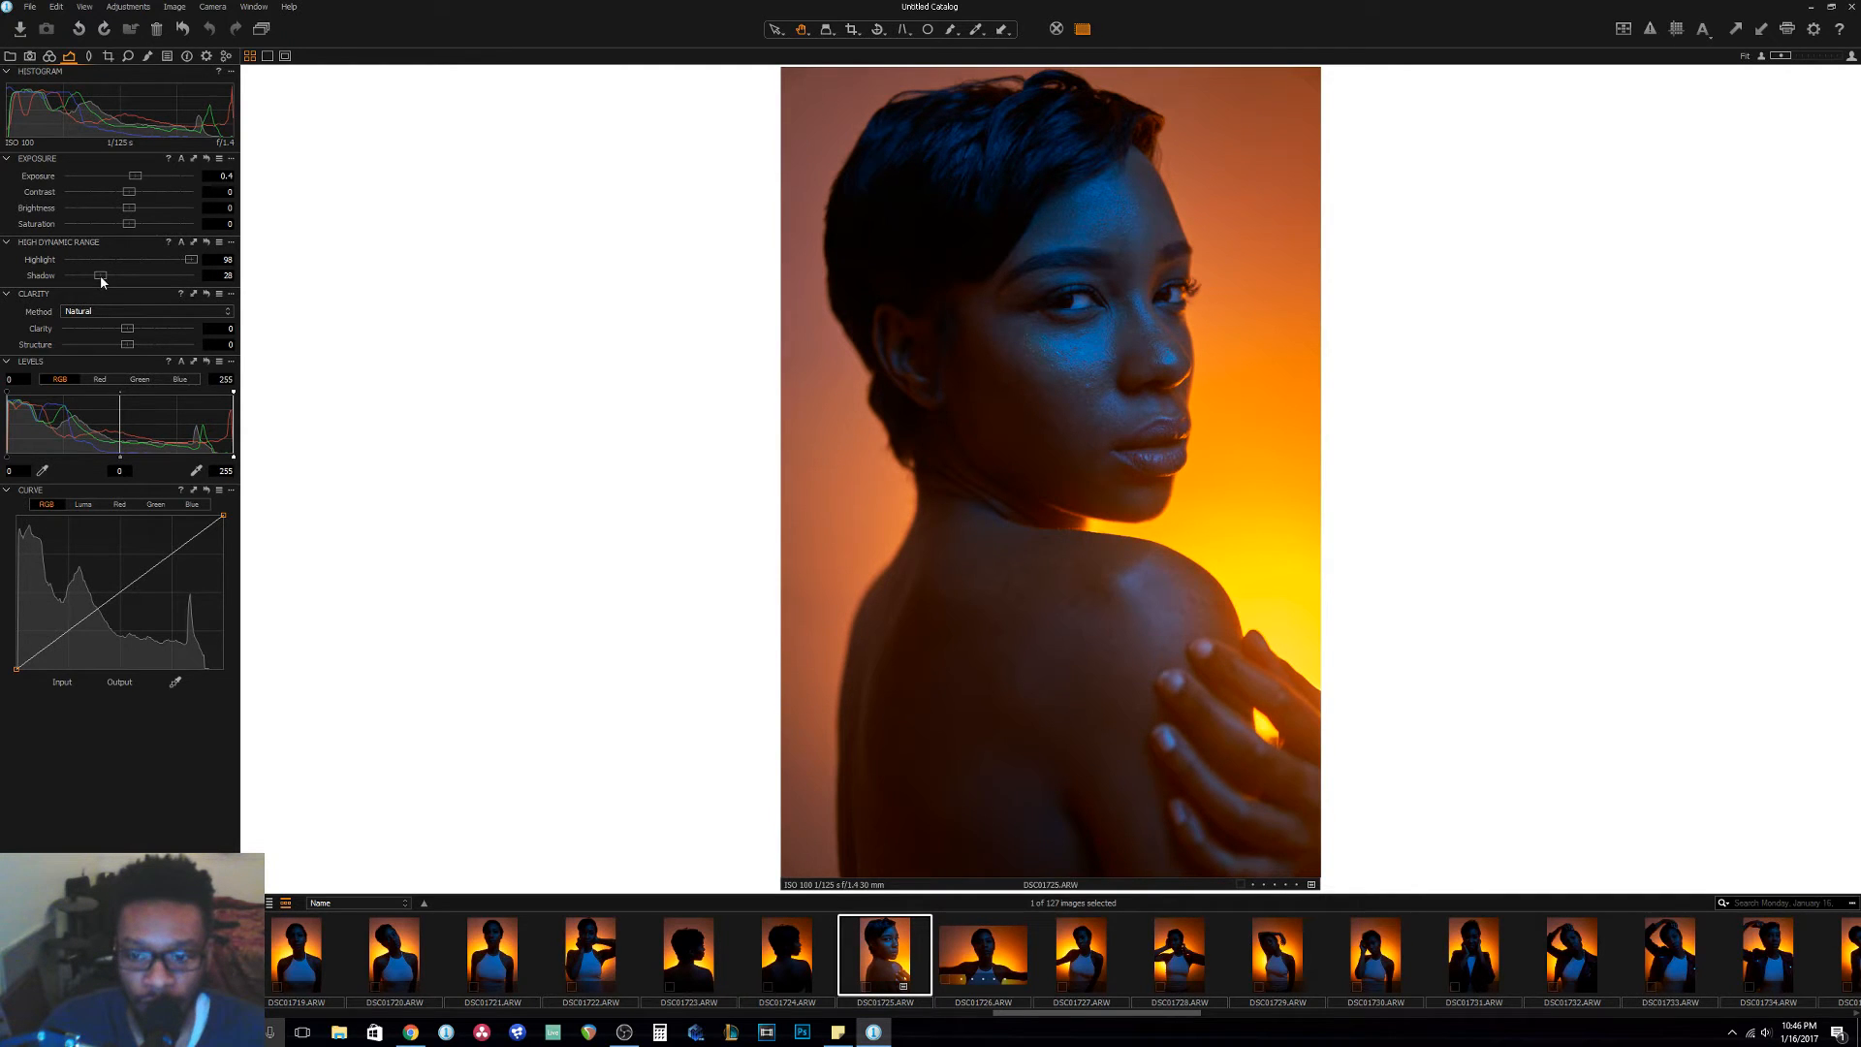
pyautogui.moveTo(101, 276); pyautogui.dragTo(95, 275)
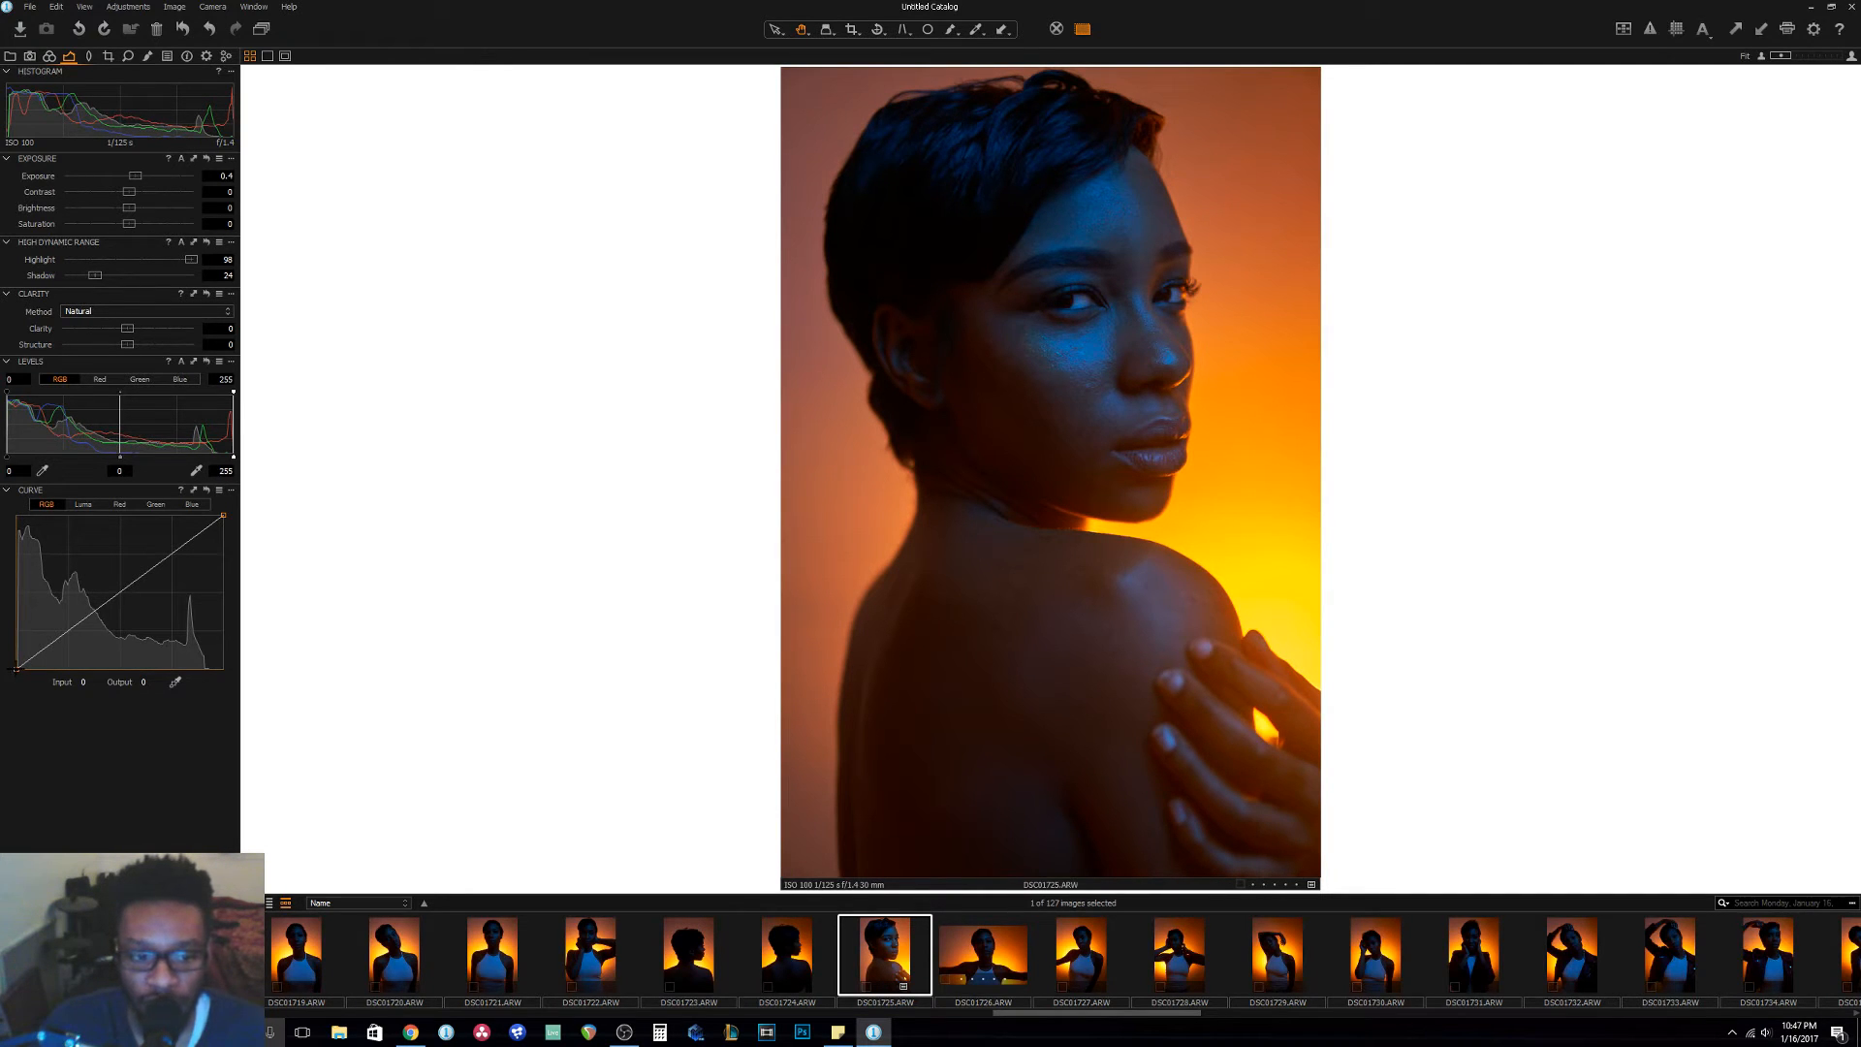
# Lift the black point of the RGB curve slightly and add a lower-midtone point pulled a little below the line.
pyautogui.moveTo(16, 667); pyautogui.dragTo(14, 658)
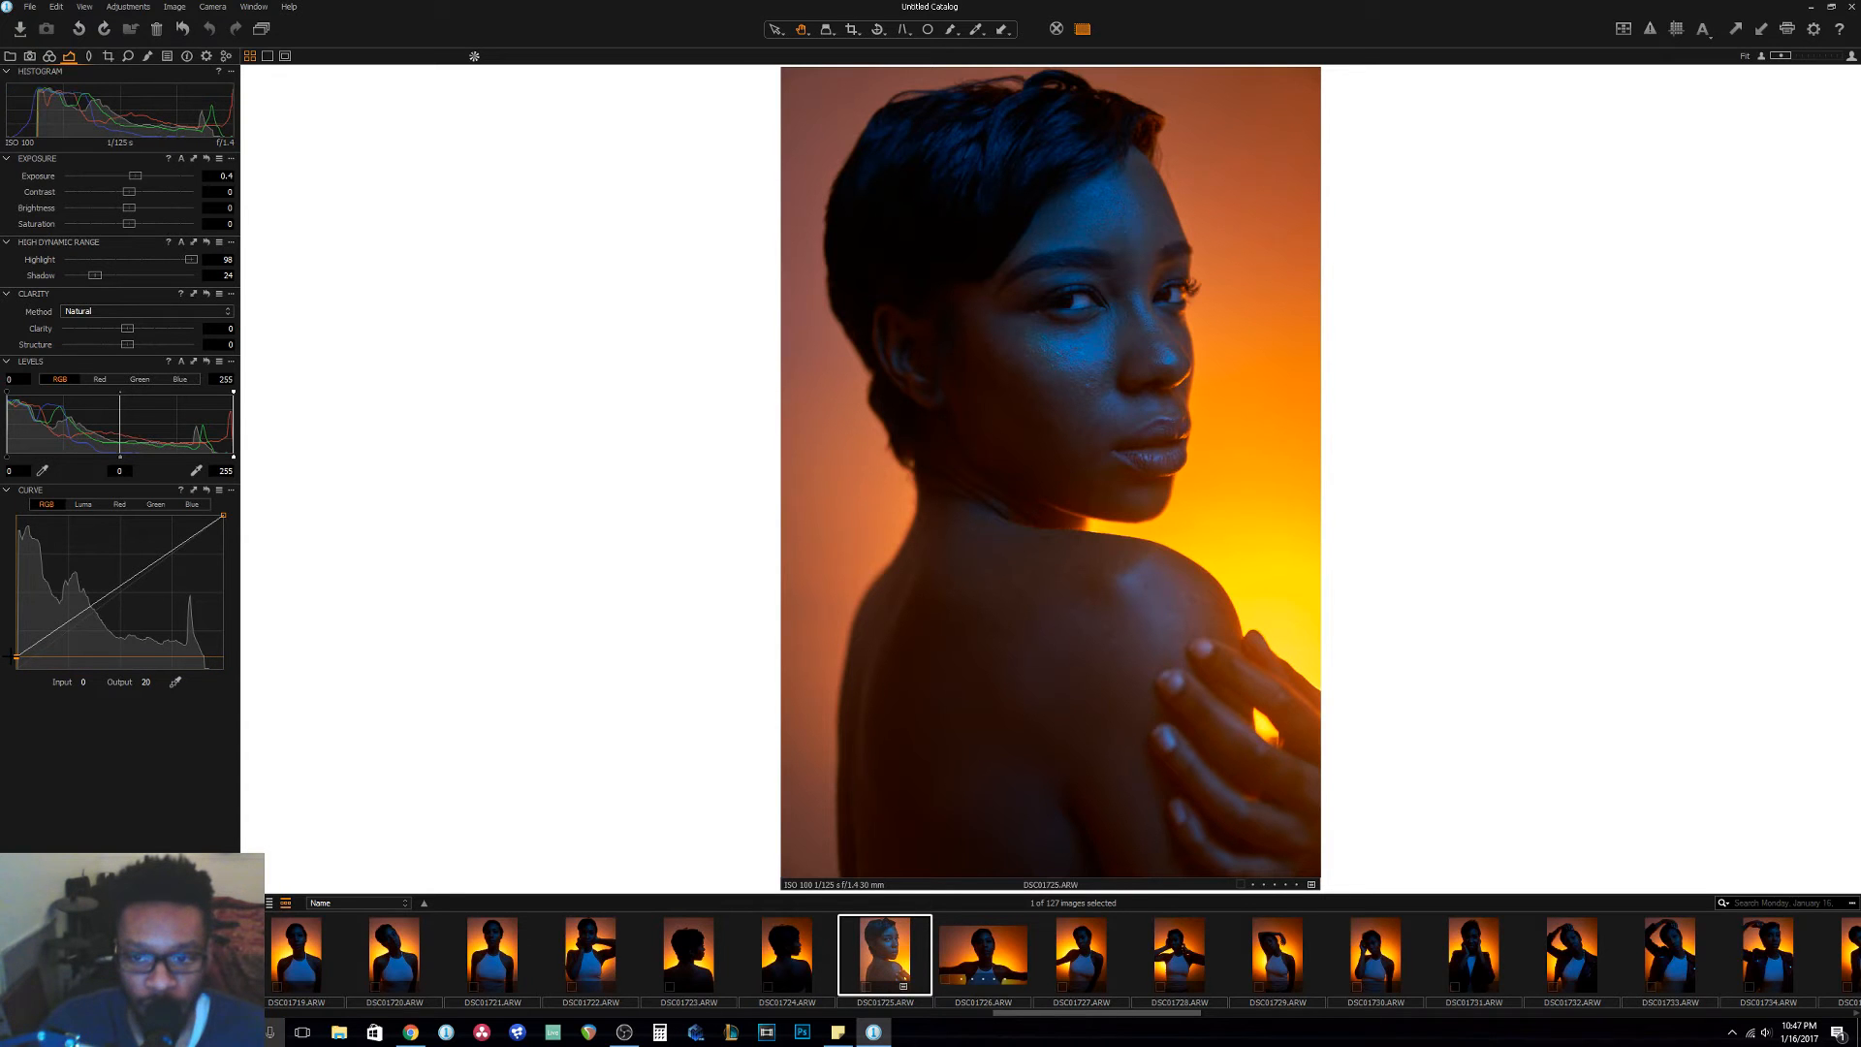
pyautogui.moveTo(14, 657); pyautogui.dragTo(14, 660)
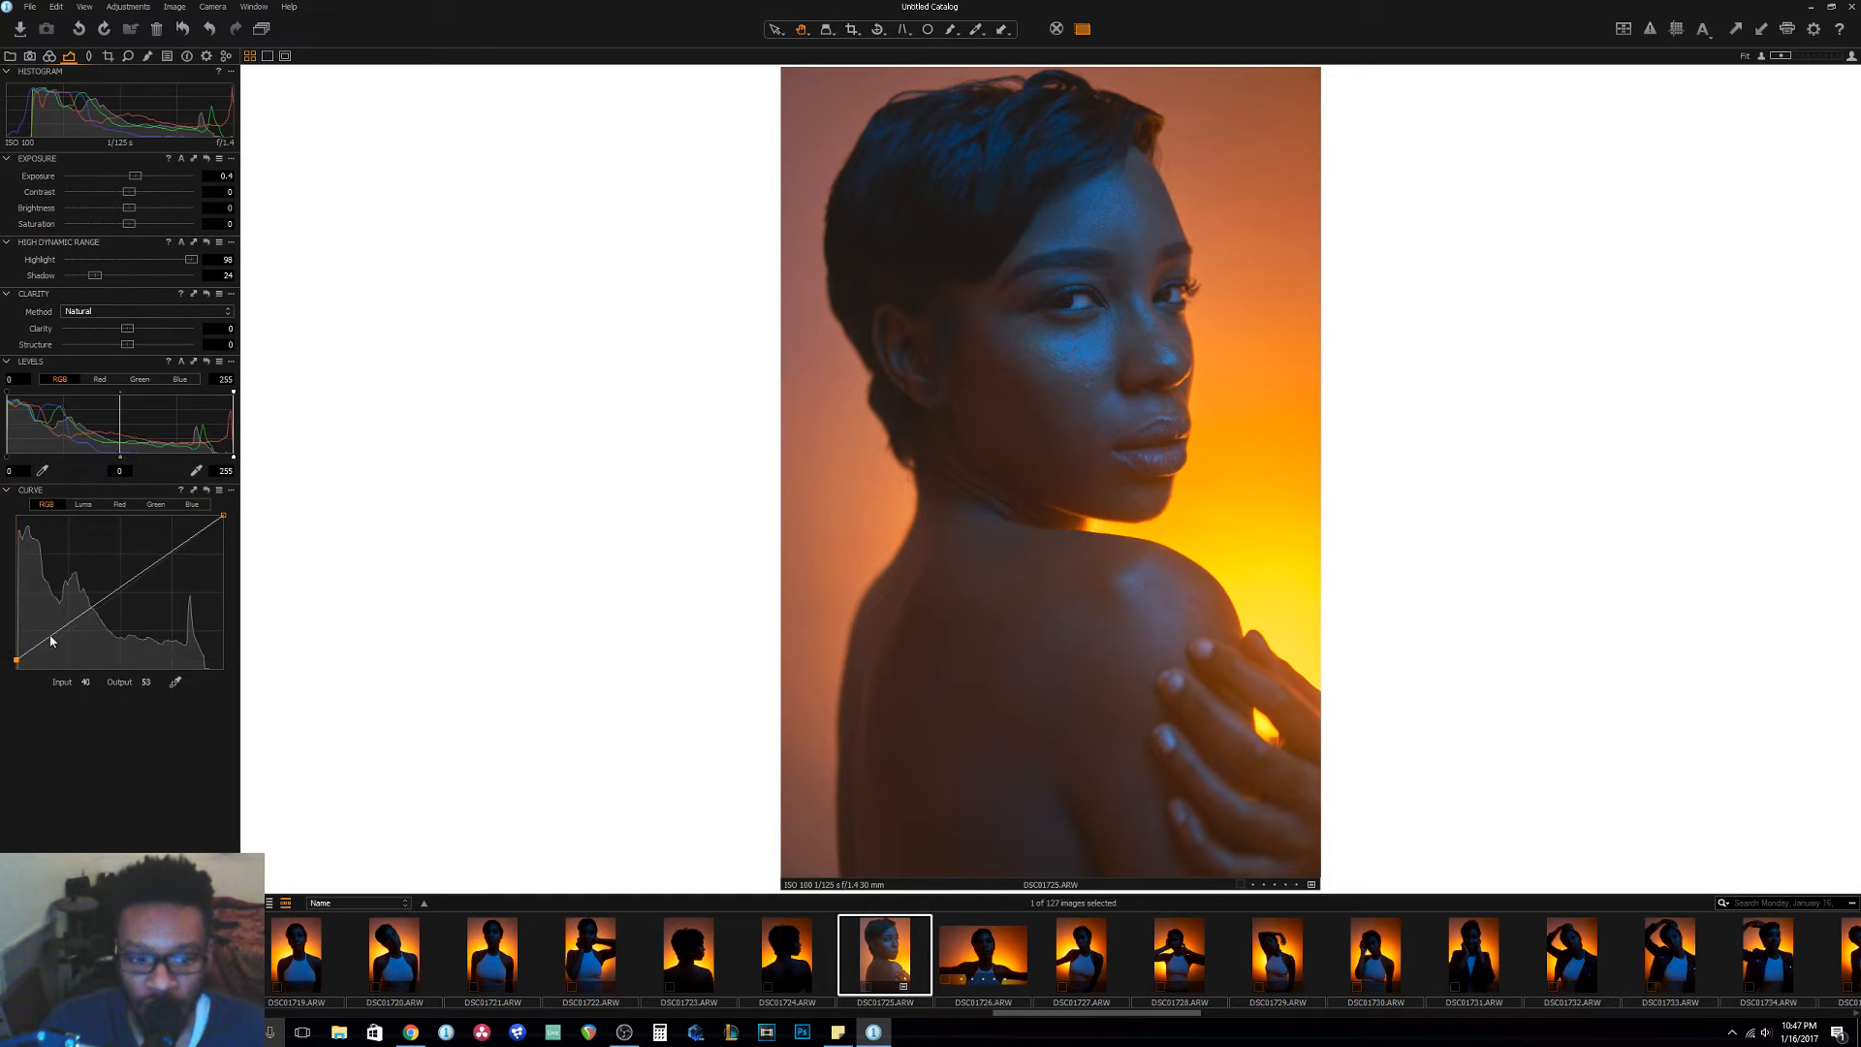
pyautogui.click(94, 608)
pyautogui.moveTo(94, 608); pyautogui.dragTo(96, 611)
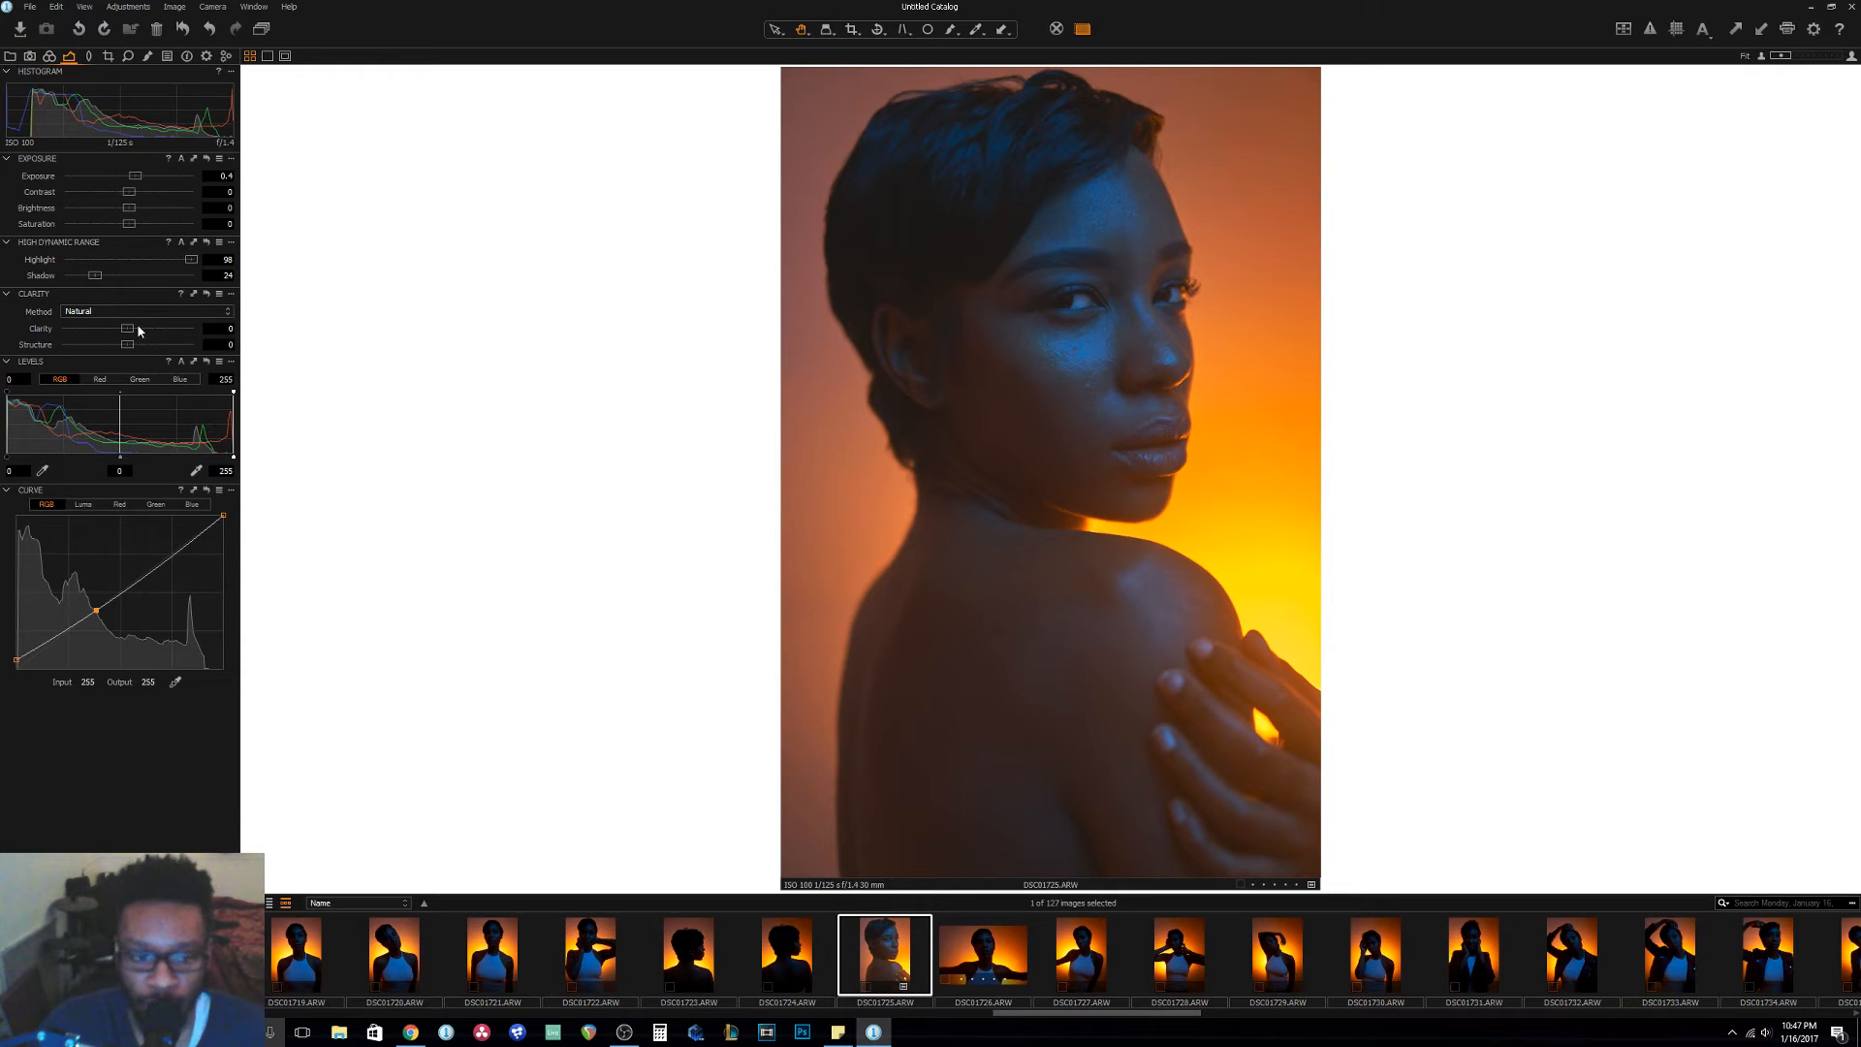
# Soften the portrait with Natural clarity at -55 and structure at 39.
pyautogui.moveTo(127, 333); pyautogui.dragTo(101, 336)
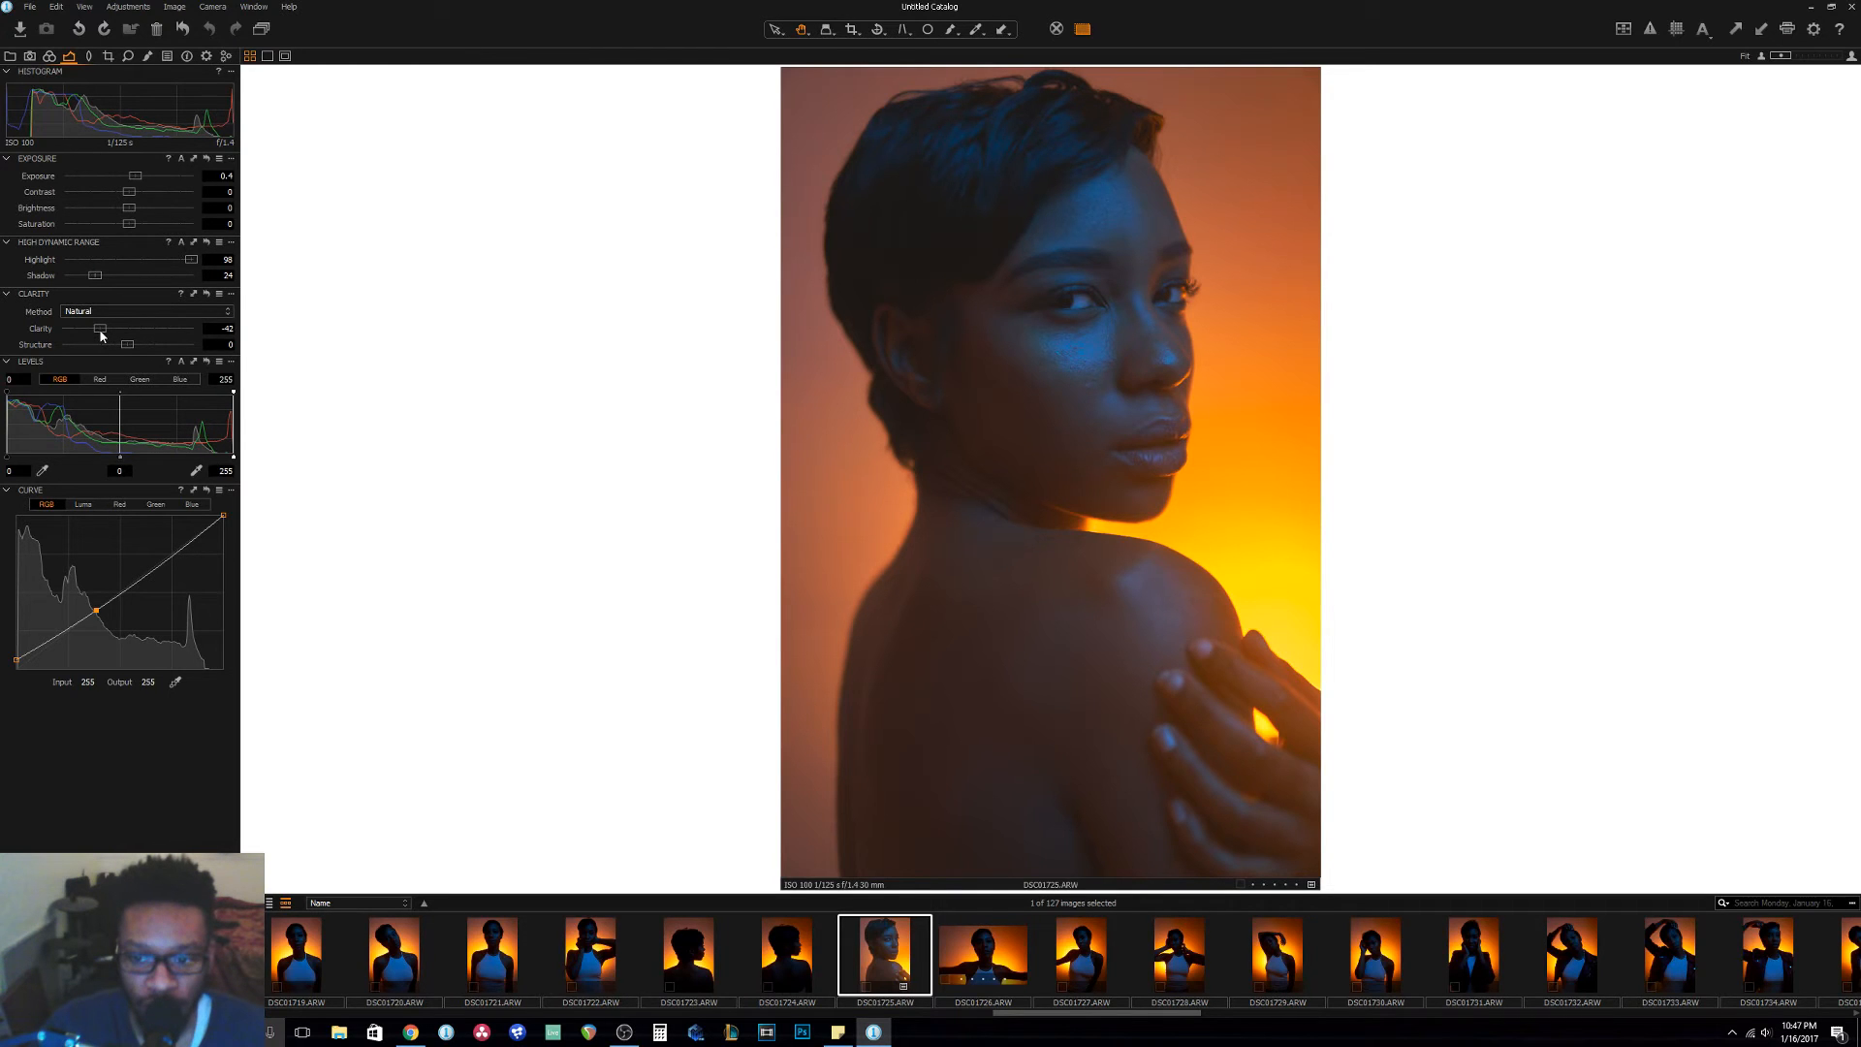
pyautogui.moveTo(101, 336); pyautogui.dragTo(175, 351)
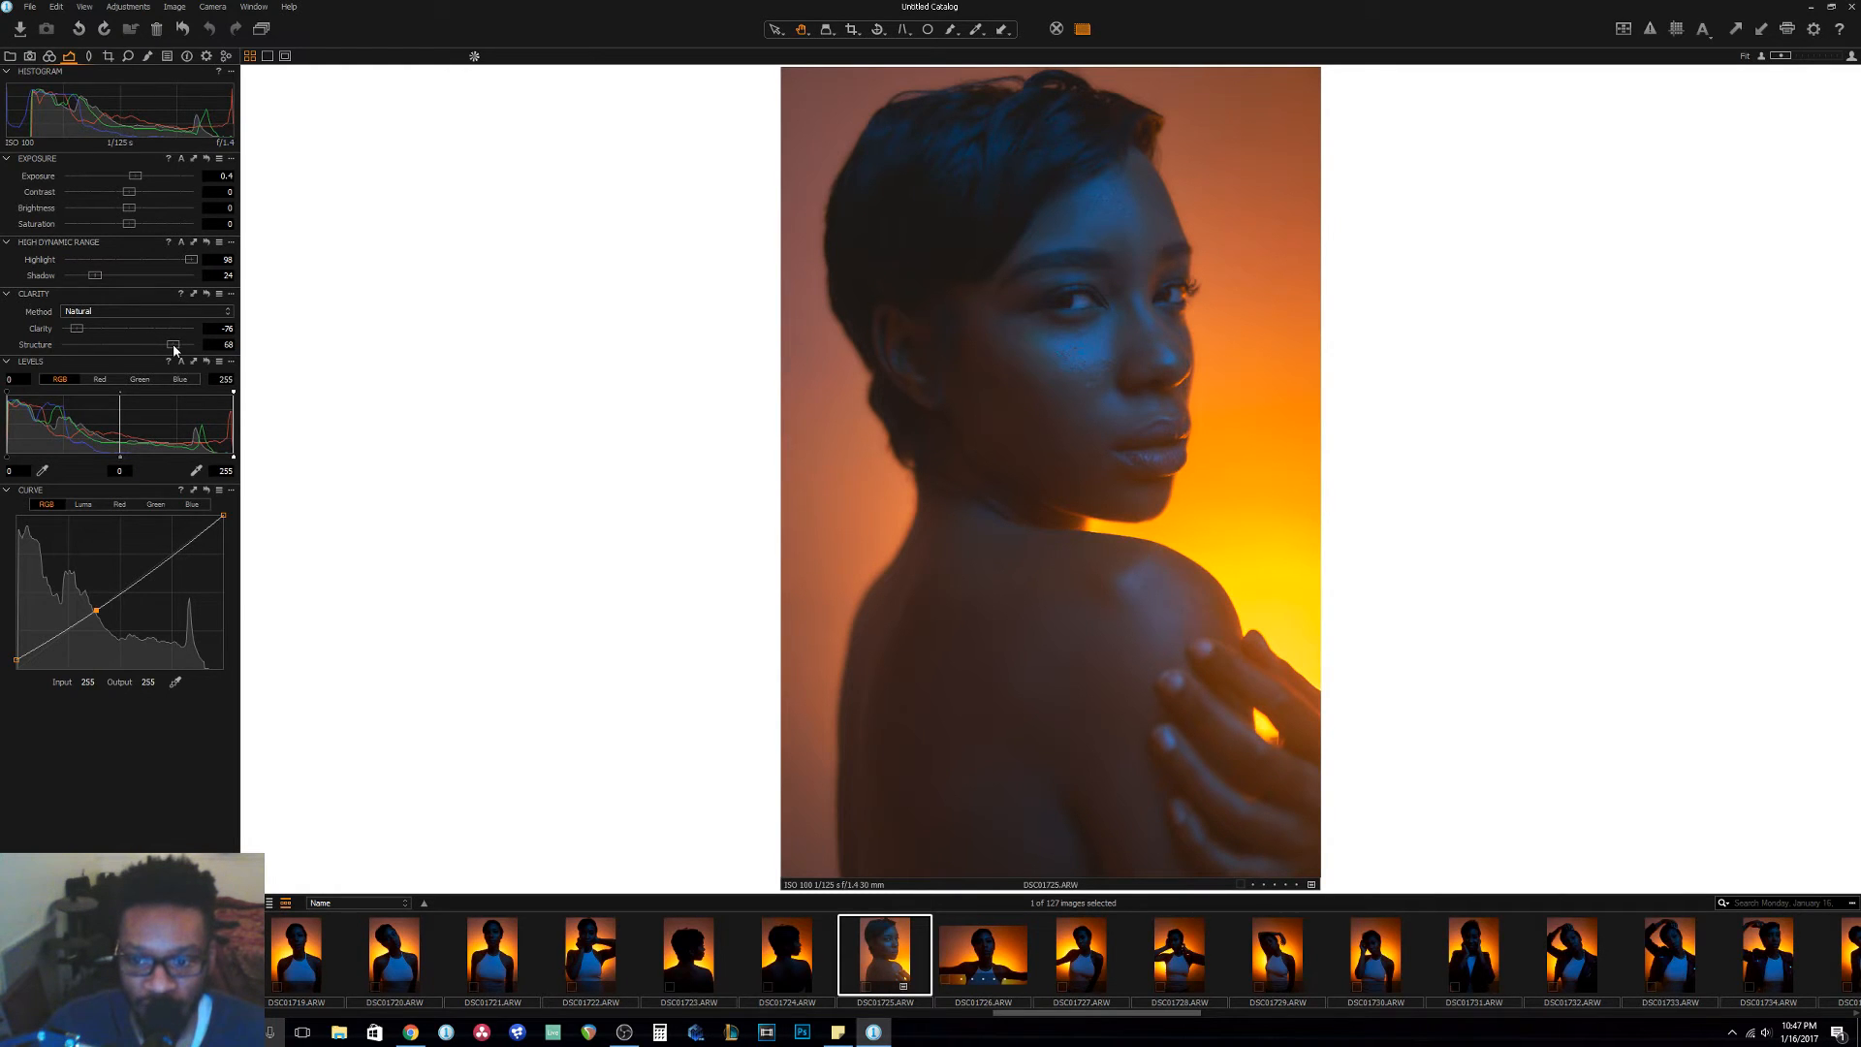
pyautogui.moveTo(174, 351); pyautogui.dragTo(153, 346)
pyautogui.click(92, 331)
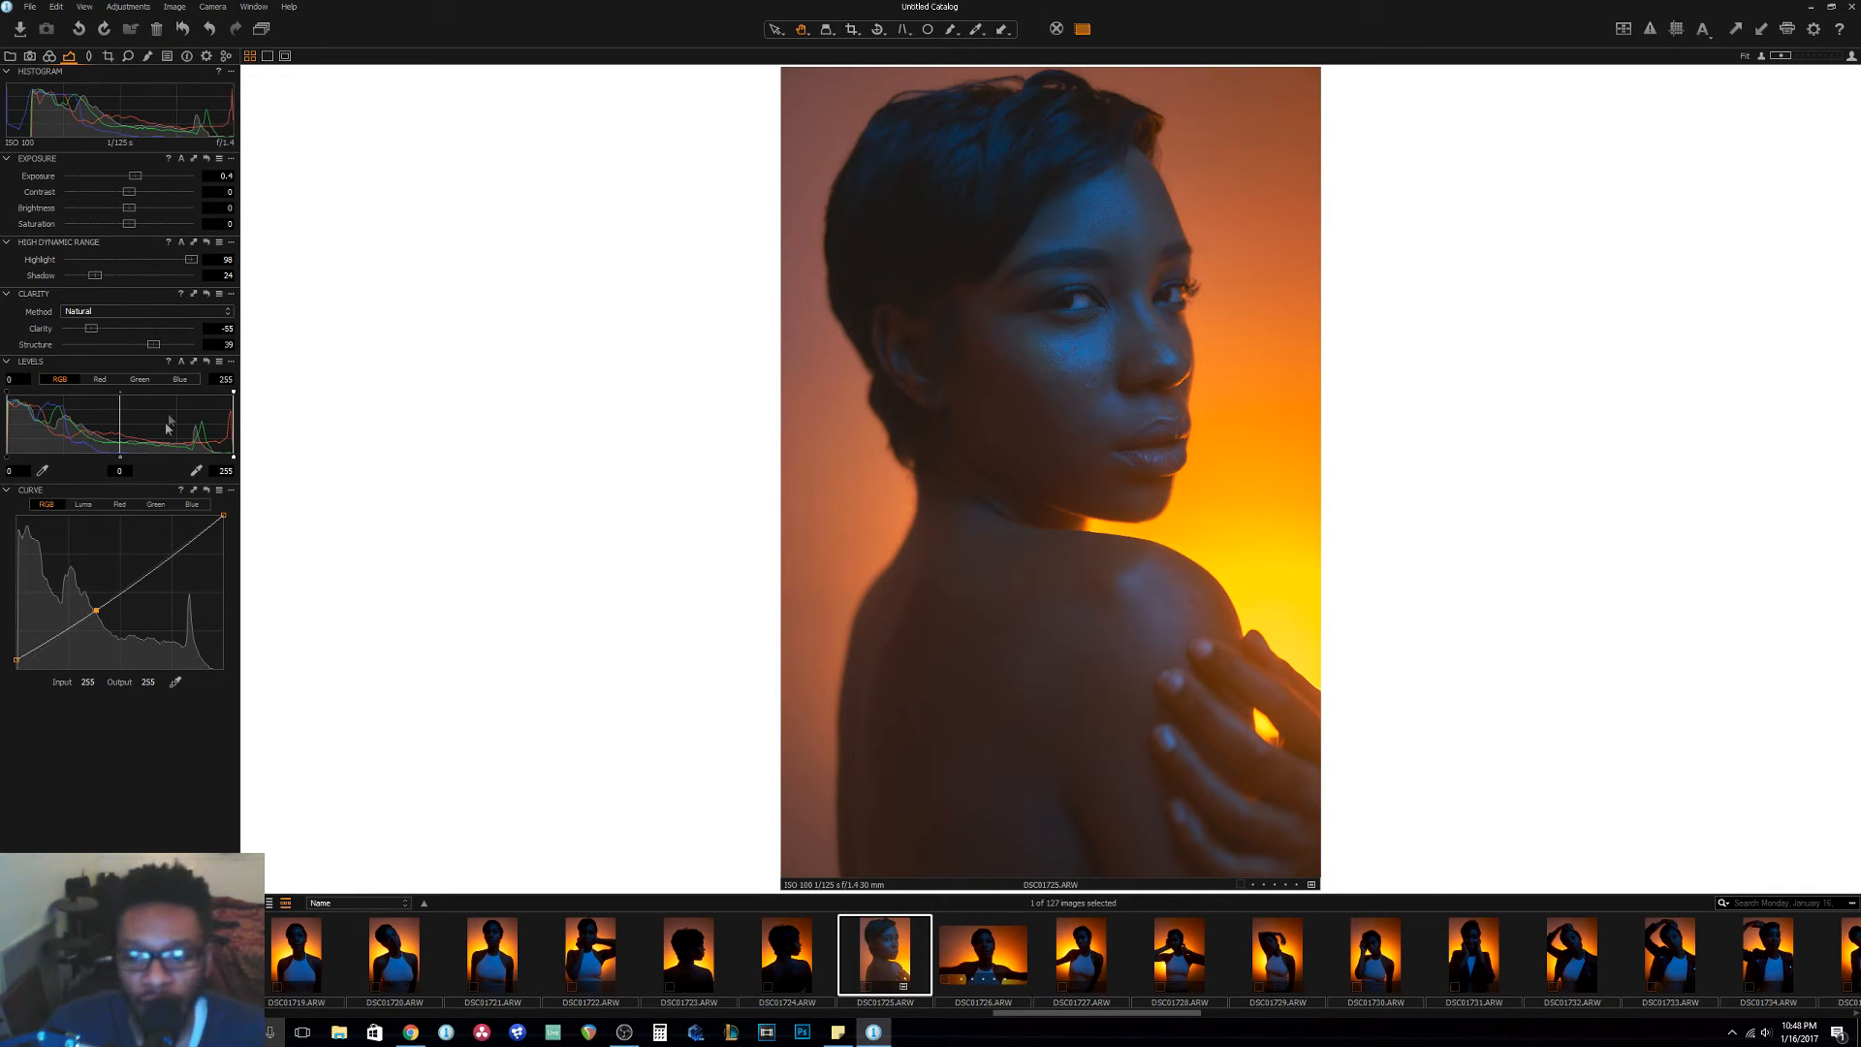
# Set the sharpening amount to 313 and its threshold to 2.2, checking the detail on the eyes and skin.
pyautogui.click(130, 58)
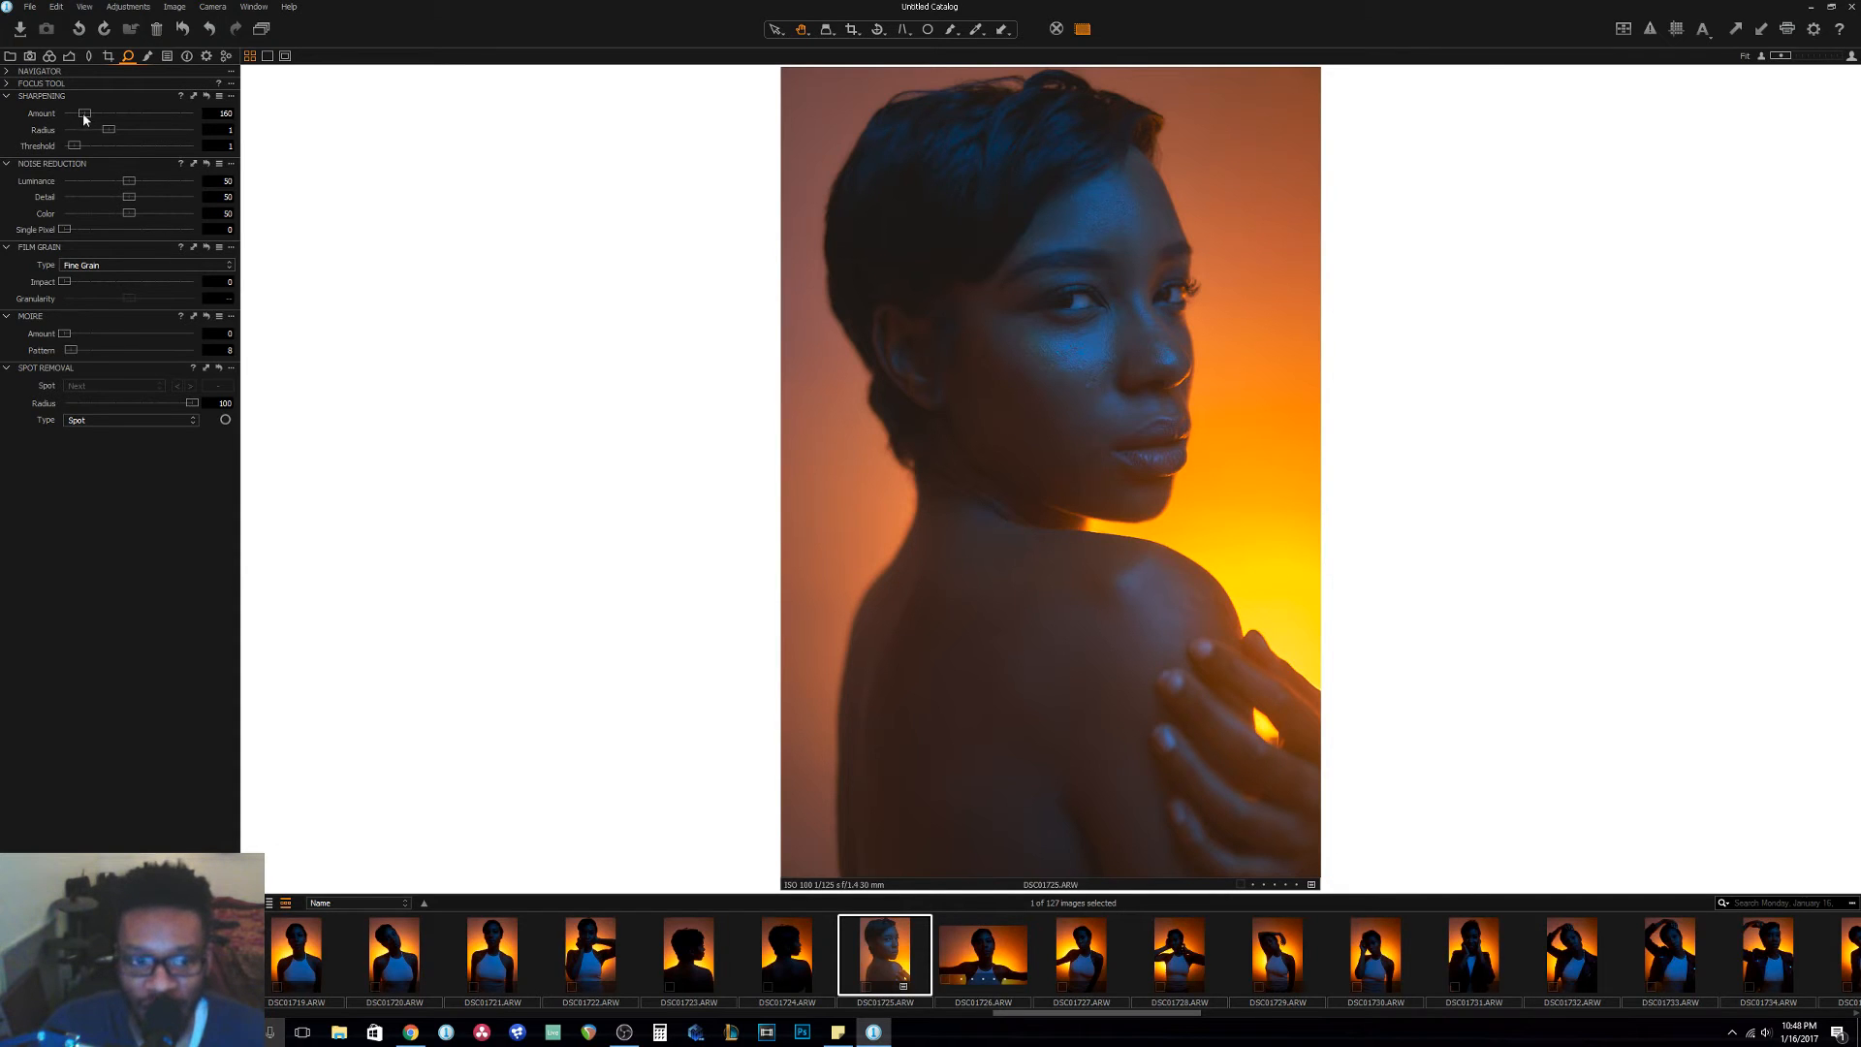
pyautogui.moveTo(85, 114); pyautogui.dragTo(114, 114)
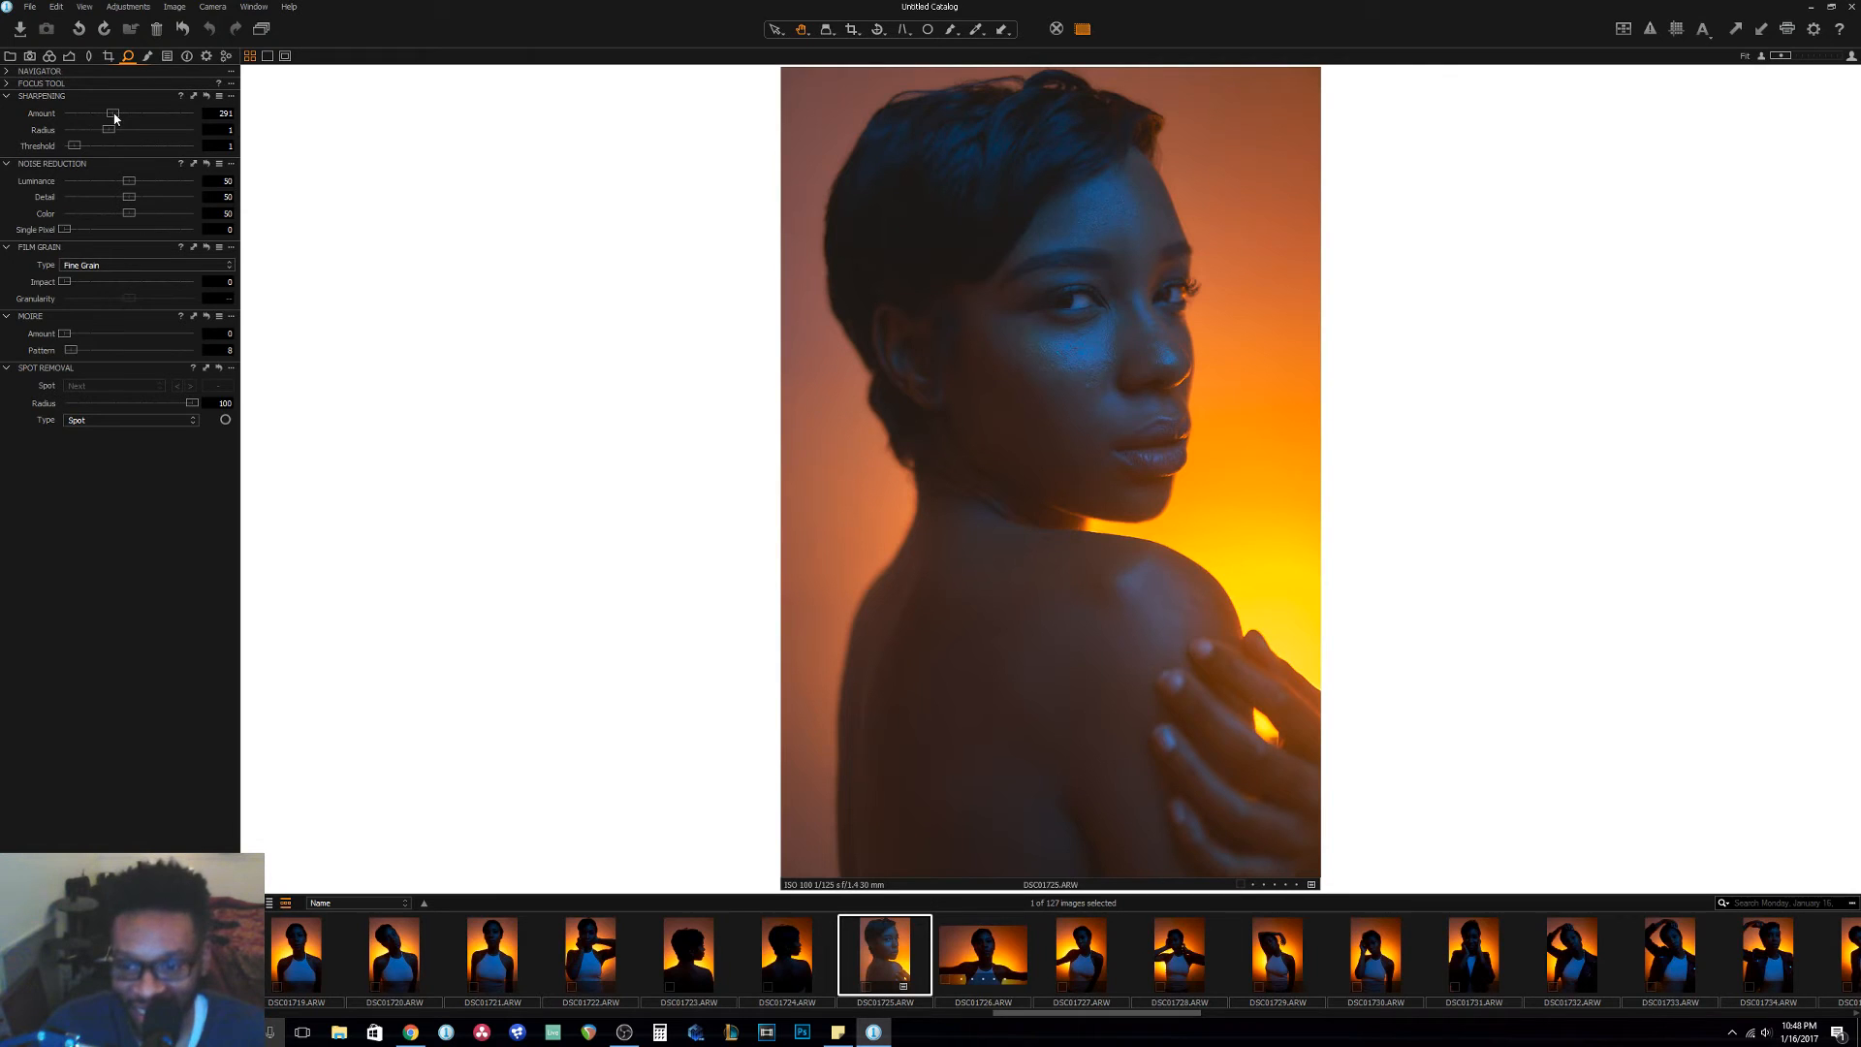
pyautogui.moveTo(75, 145); pyautogui.dragTo(120, 115)
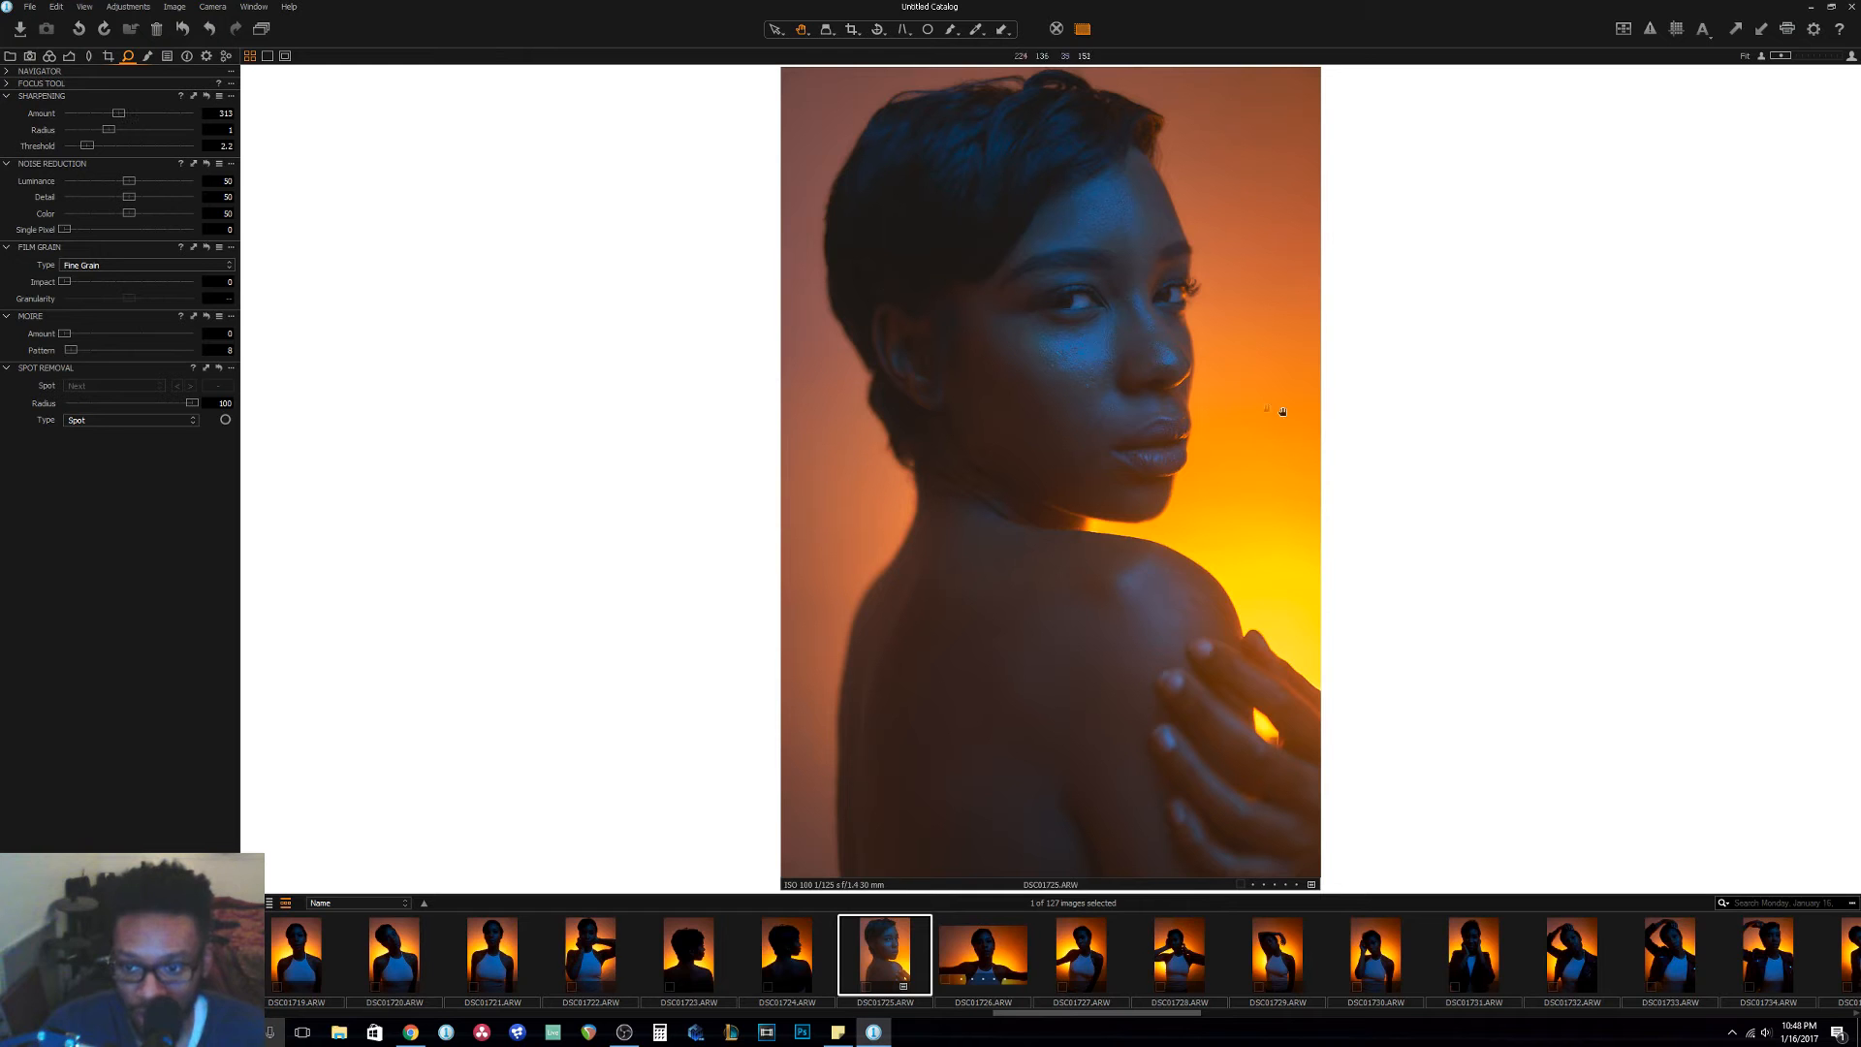
pyautogui.click(1086, 309)
pyautogui.scroll(-1, 1160, 317)
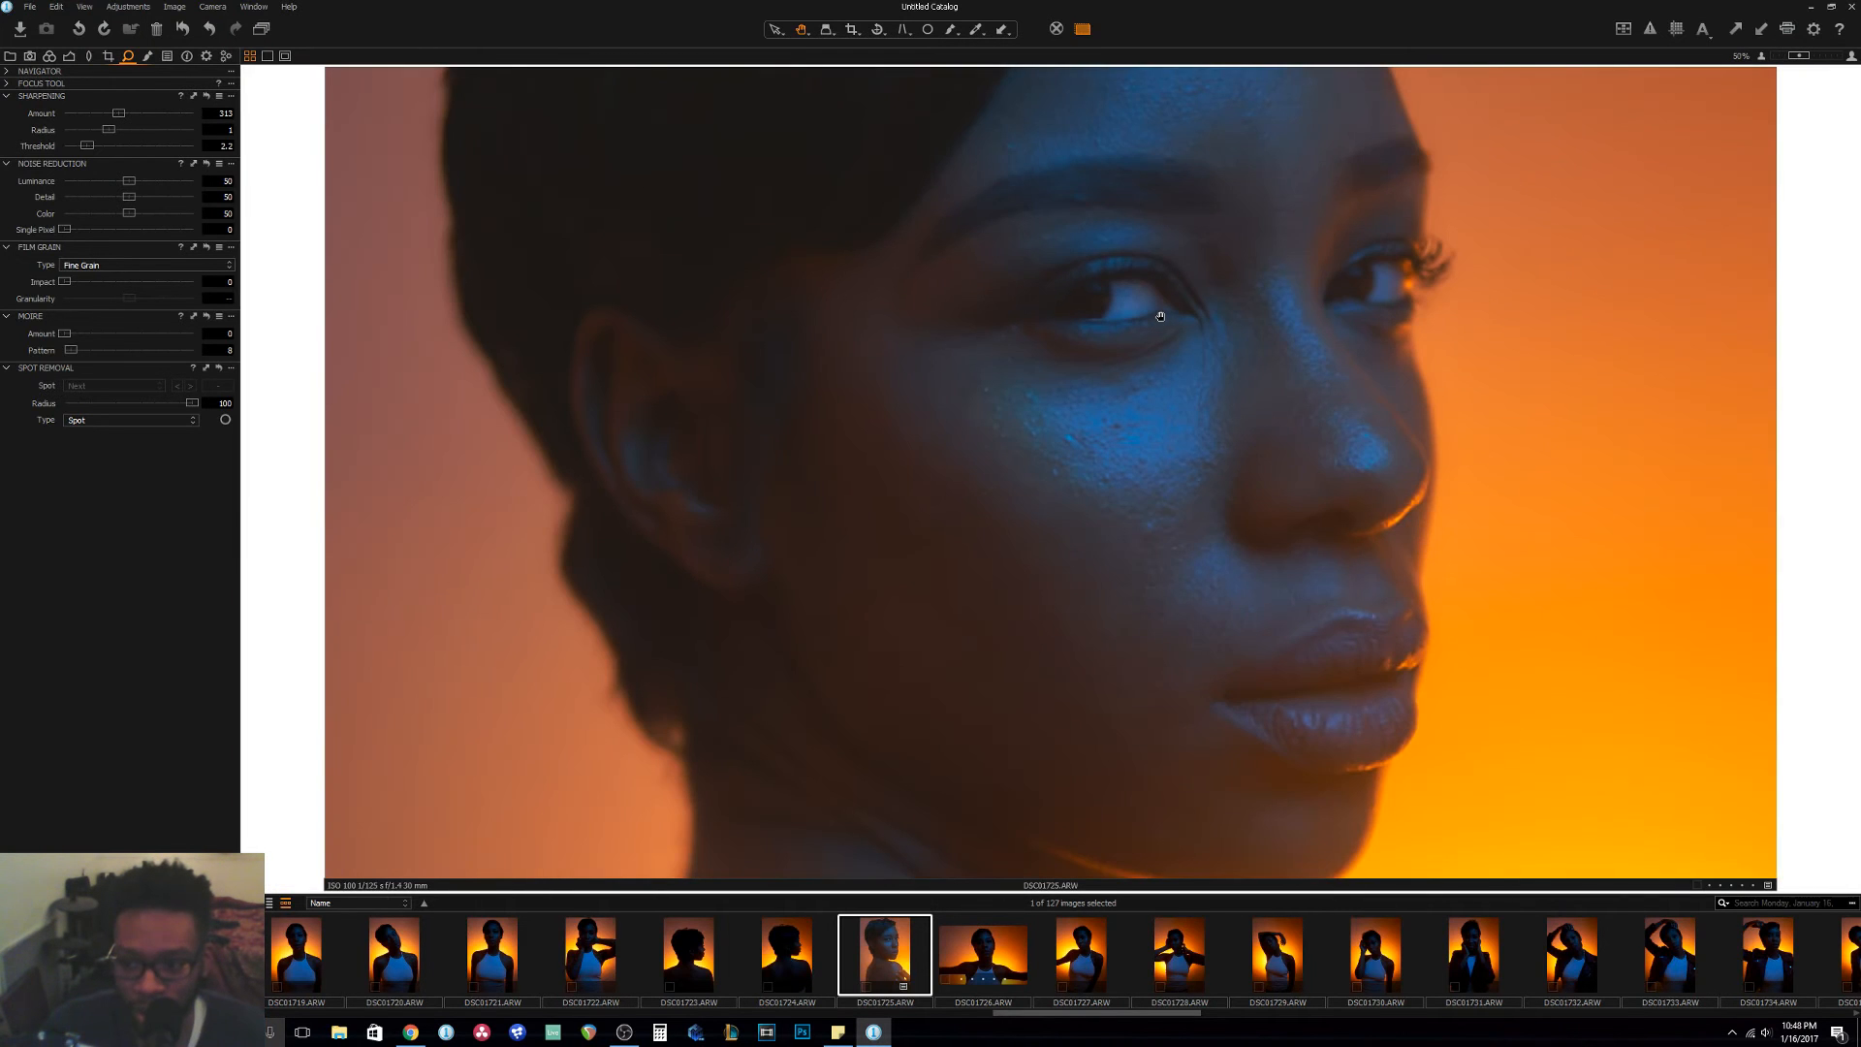
pyautogui.moveTo(1161, 299); pyautogui.dragTo(1142, 349)
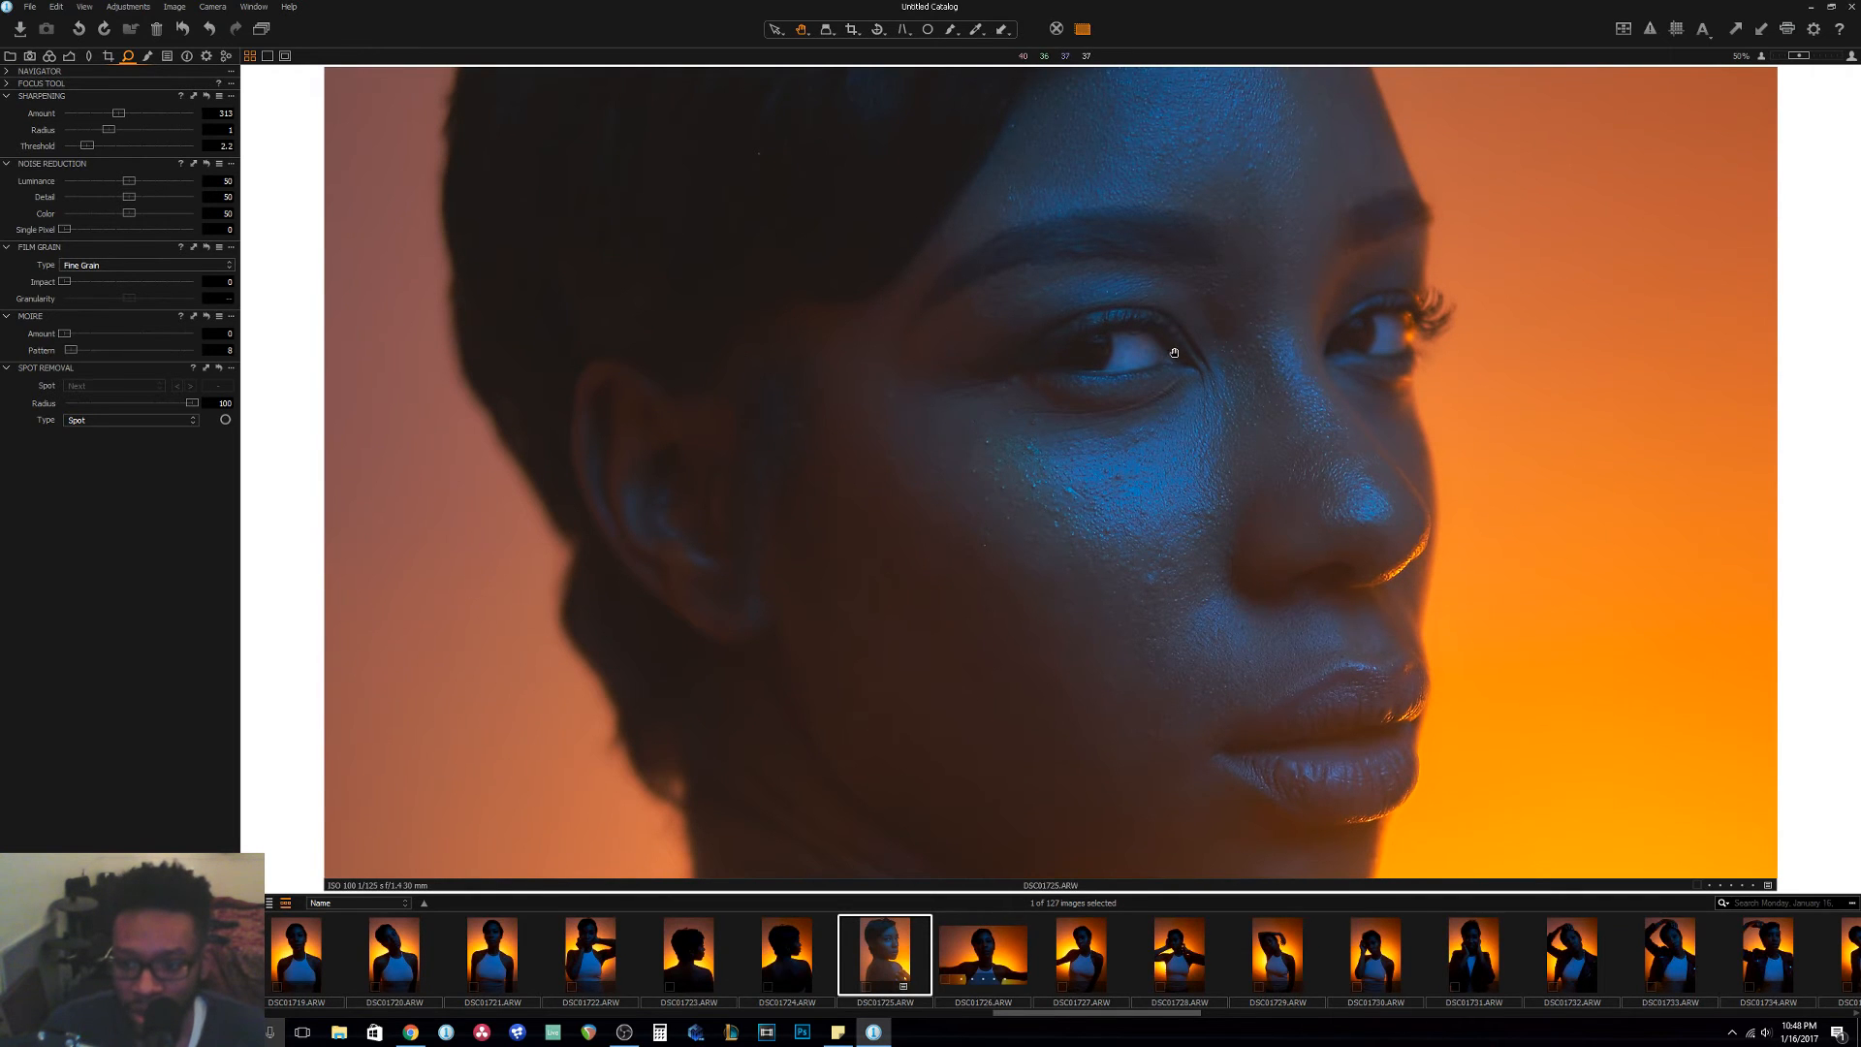
pyautogui.moveTo(1174, 353); pyautogui.dragTo(1173, 395)
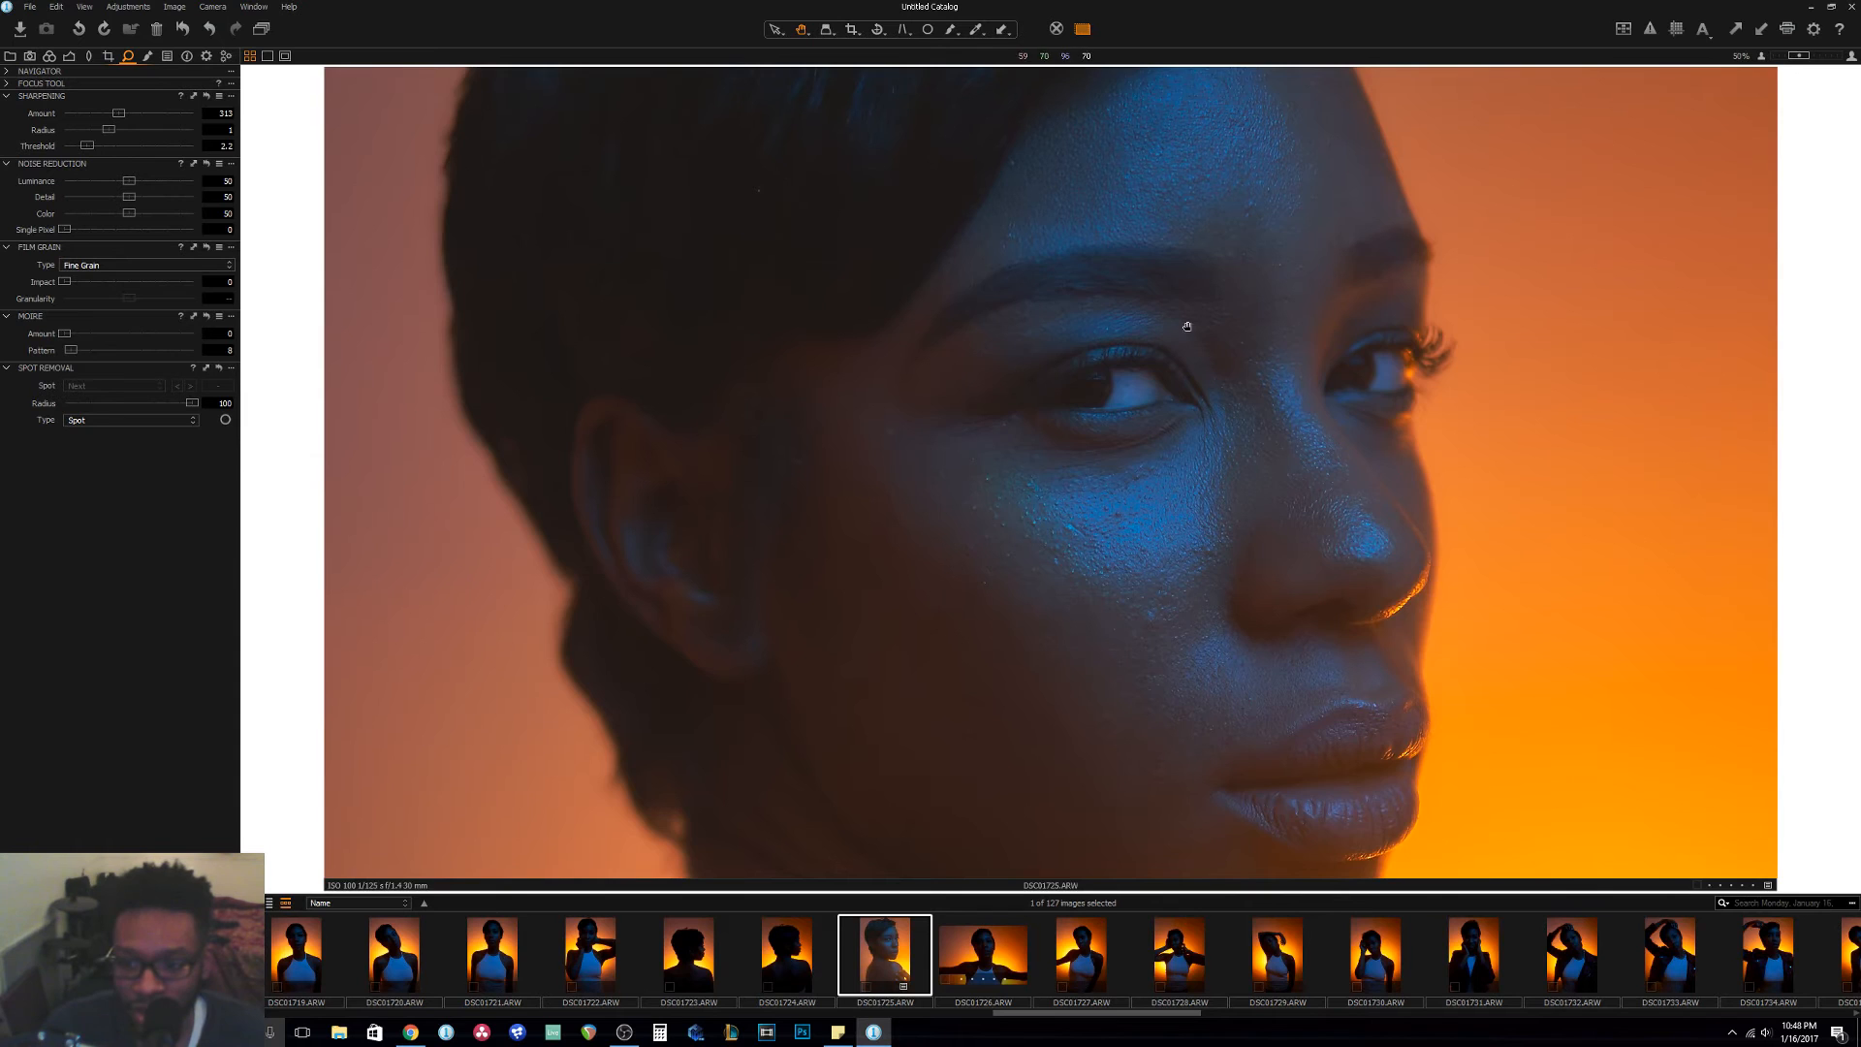
pyautogui.scroll(-3, 1211, 426)
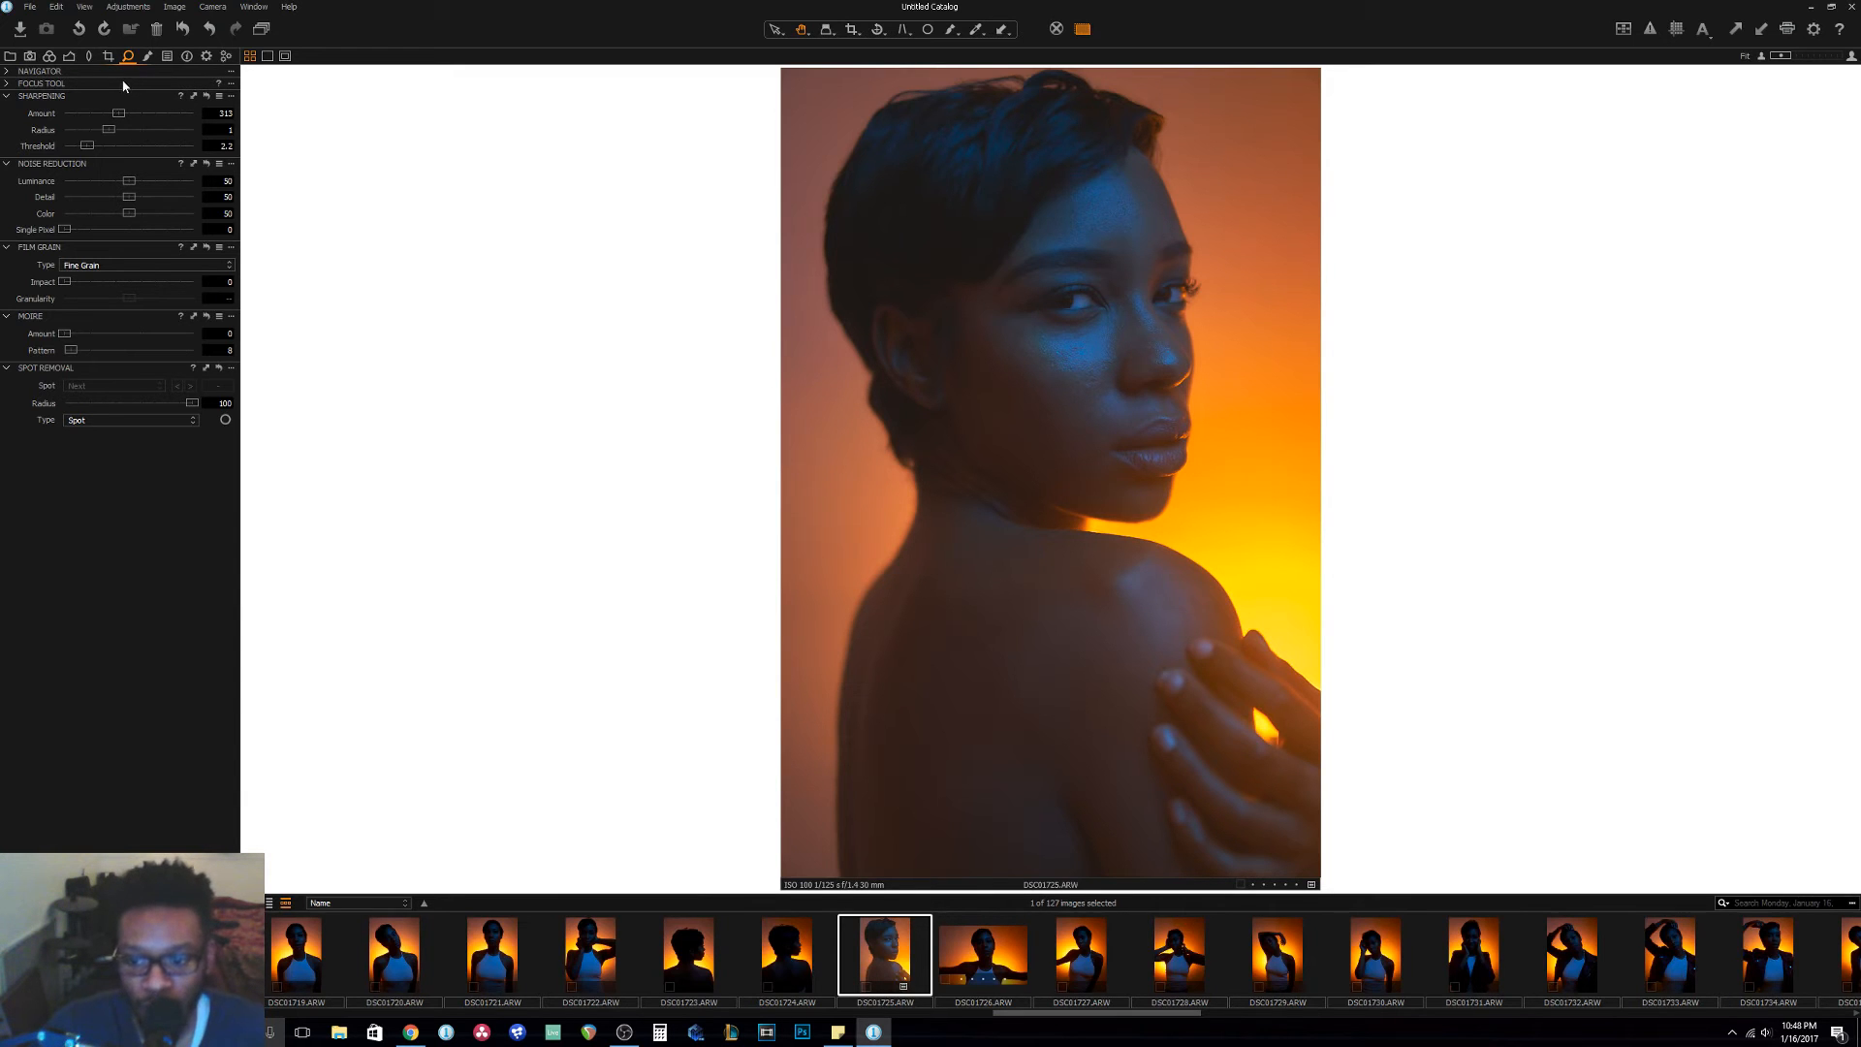
# Tint the shadows blue-violet with increased saturation in the 3-Way color balance, keeping the highlights essentially neutral.
pyautogui.click(49, 60)
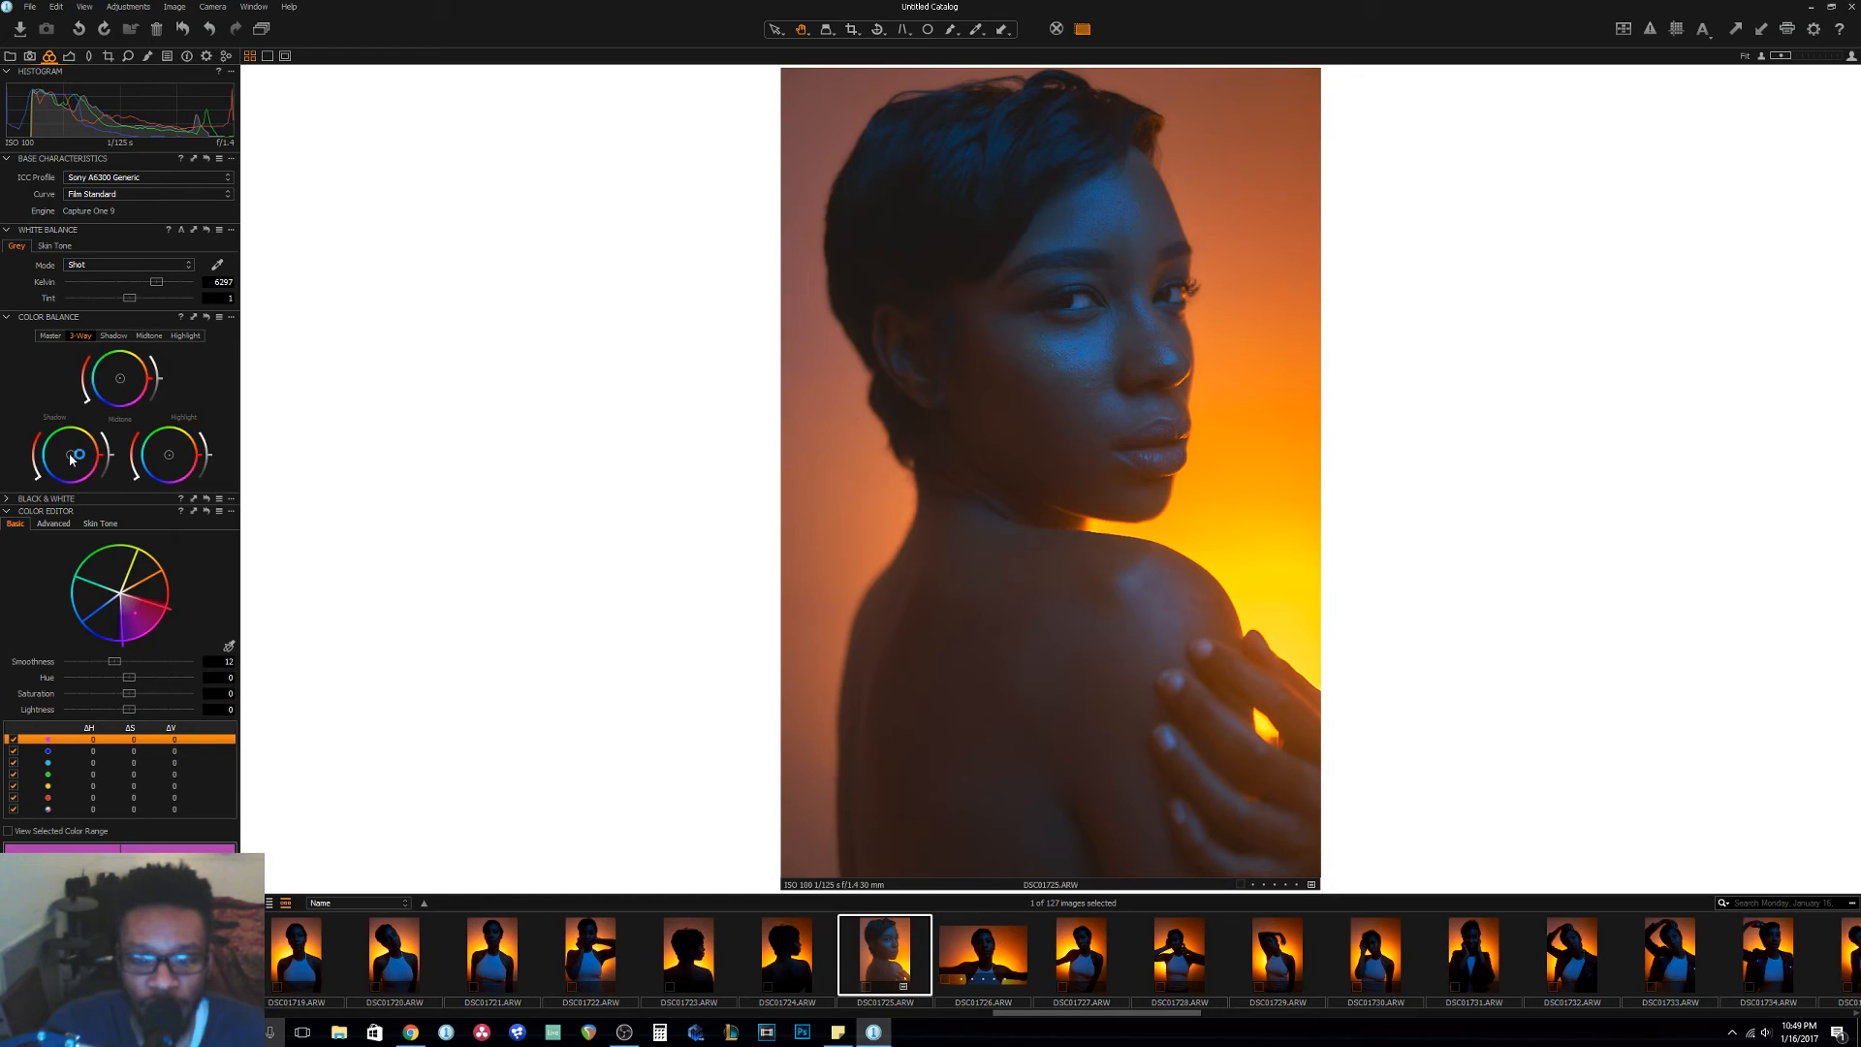
pyautogui.moveTo(70, 460); pyautogui.dragTo(68, 465)
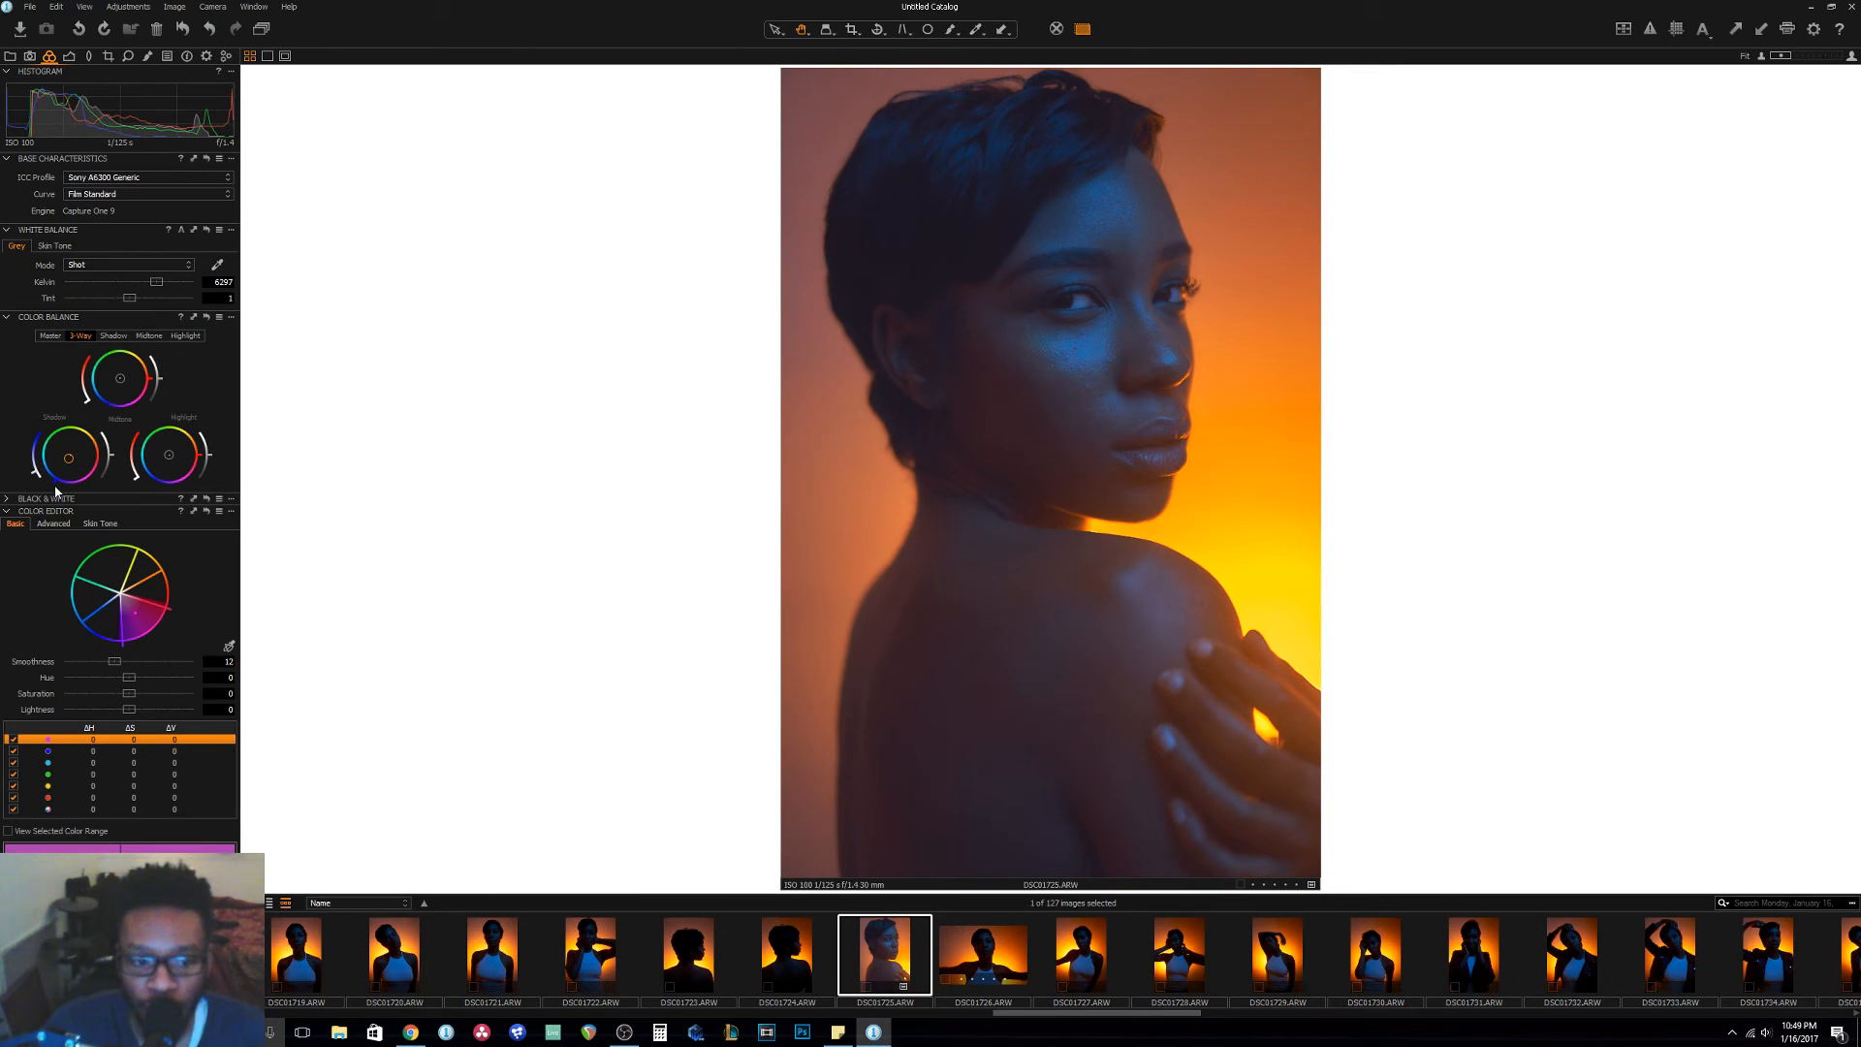
pyautogui.moveTo(59, 487); pyautogui.dragTo(65, 491)
pyautogui.moveTo(31, 474)
pyautogui.mouseDown()
pyautogui.moveTo(48, 417)
pyautogui.moveTo(36, 465)
pyautogui.mouseUp()
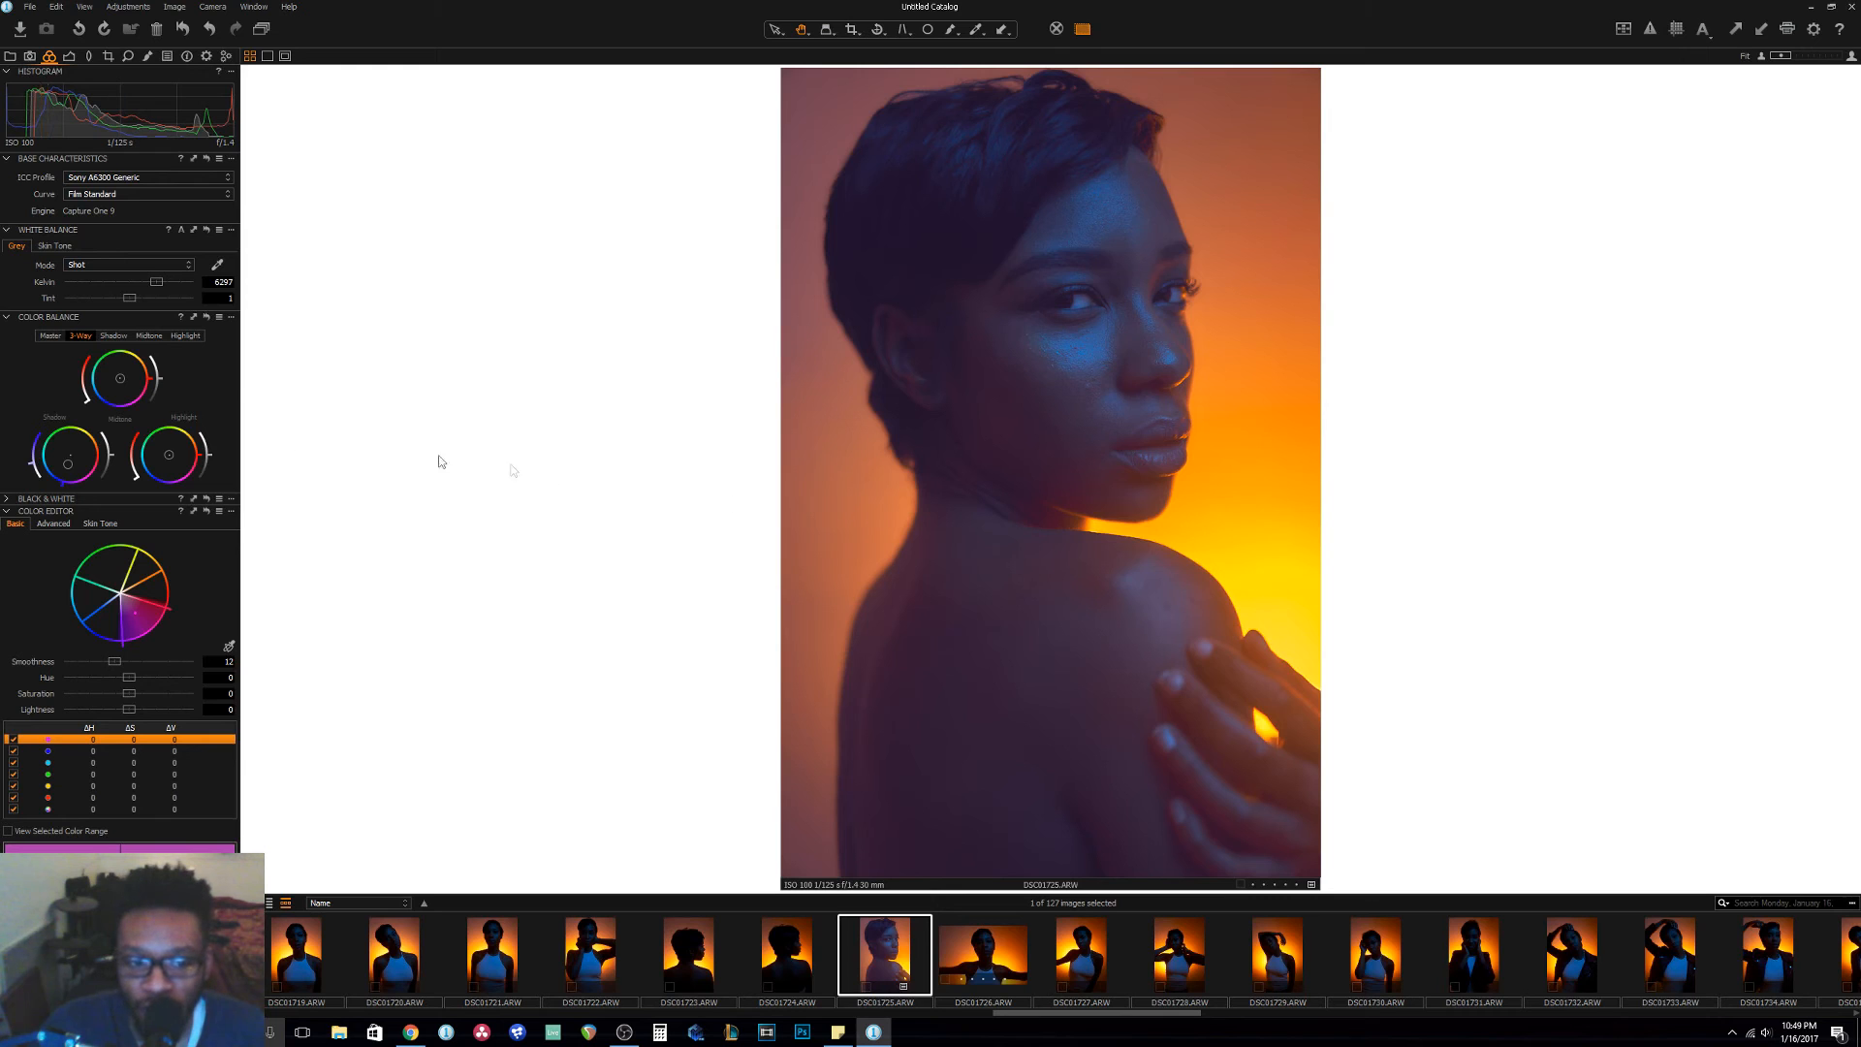
pyautogui.moveTo(168, 465); pyautogui.dragTo(160, 462)
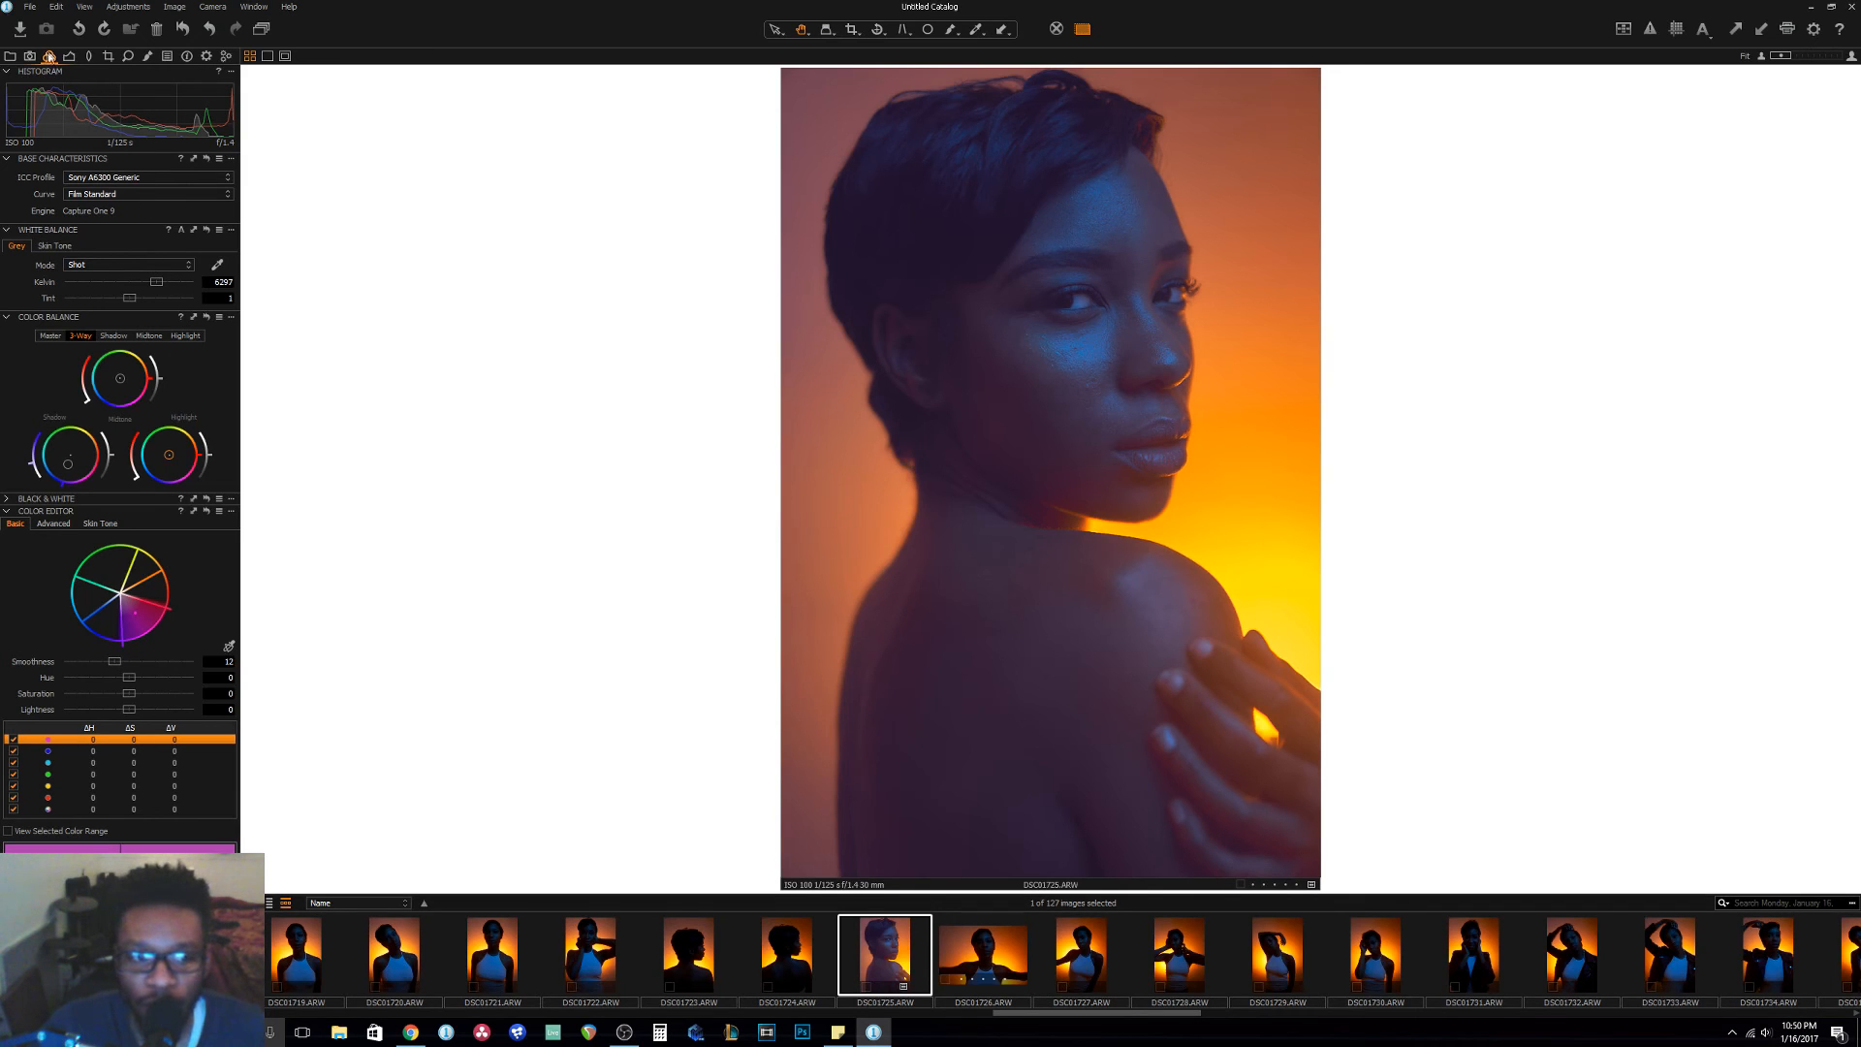
# Review the RGB curve's black point and examine the graded skin tones of the face up close.
pyautogui.click(69, 55)
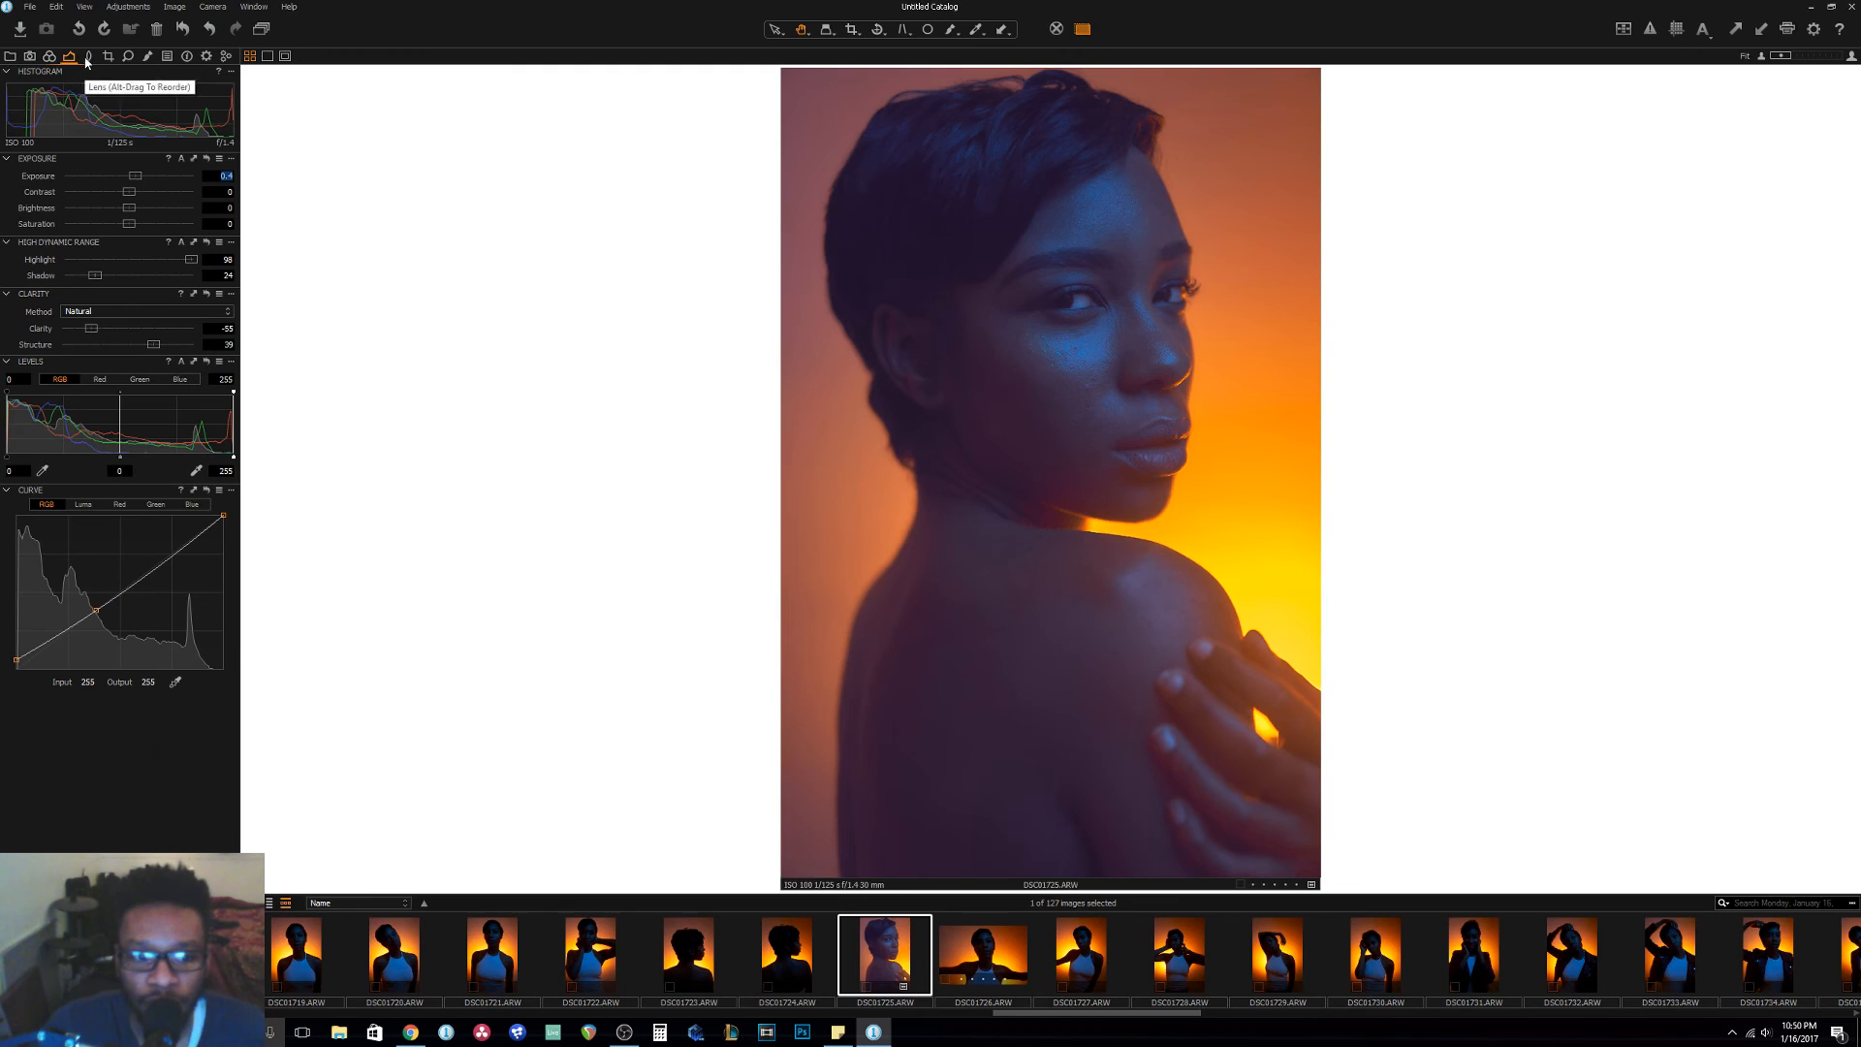
pyautogui.moveTo(16, 660); pyautogui.dragTo(17, 652)
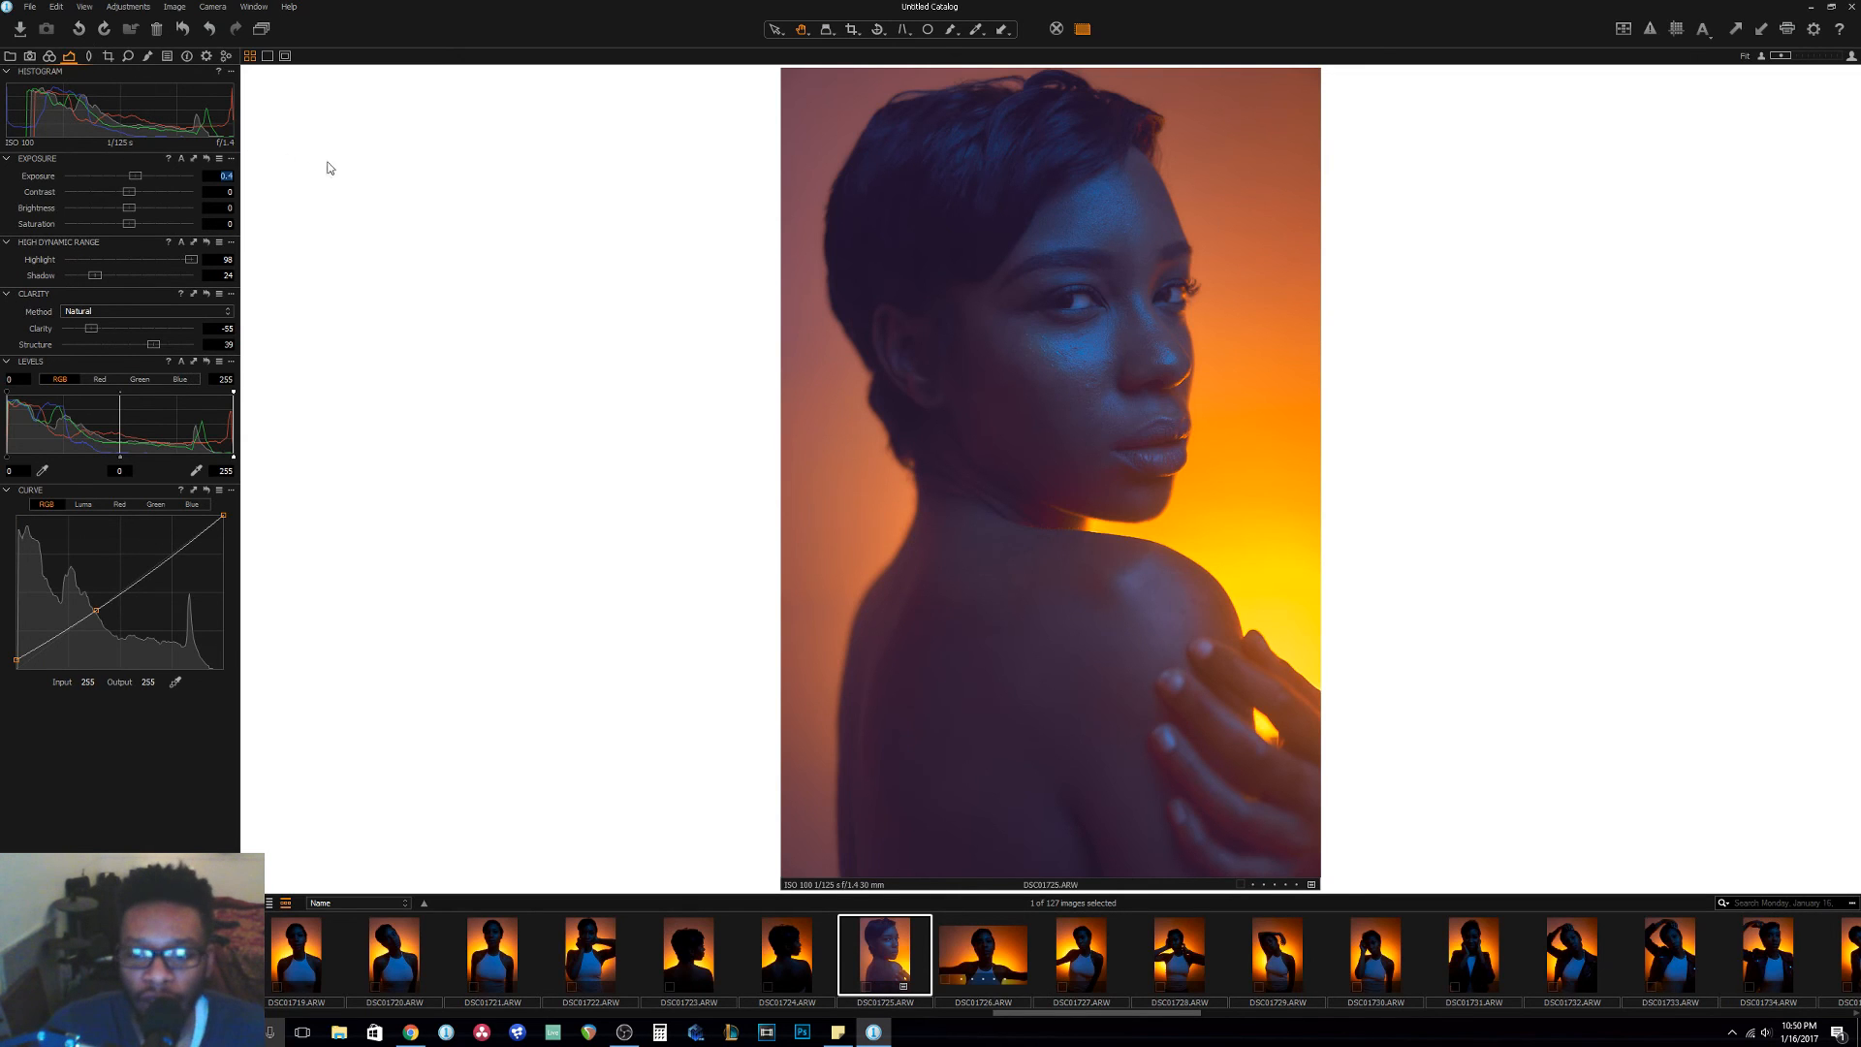
pyautogui.scroll(4, 1167, 379)
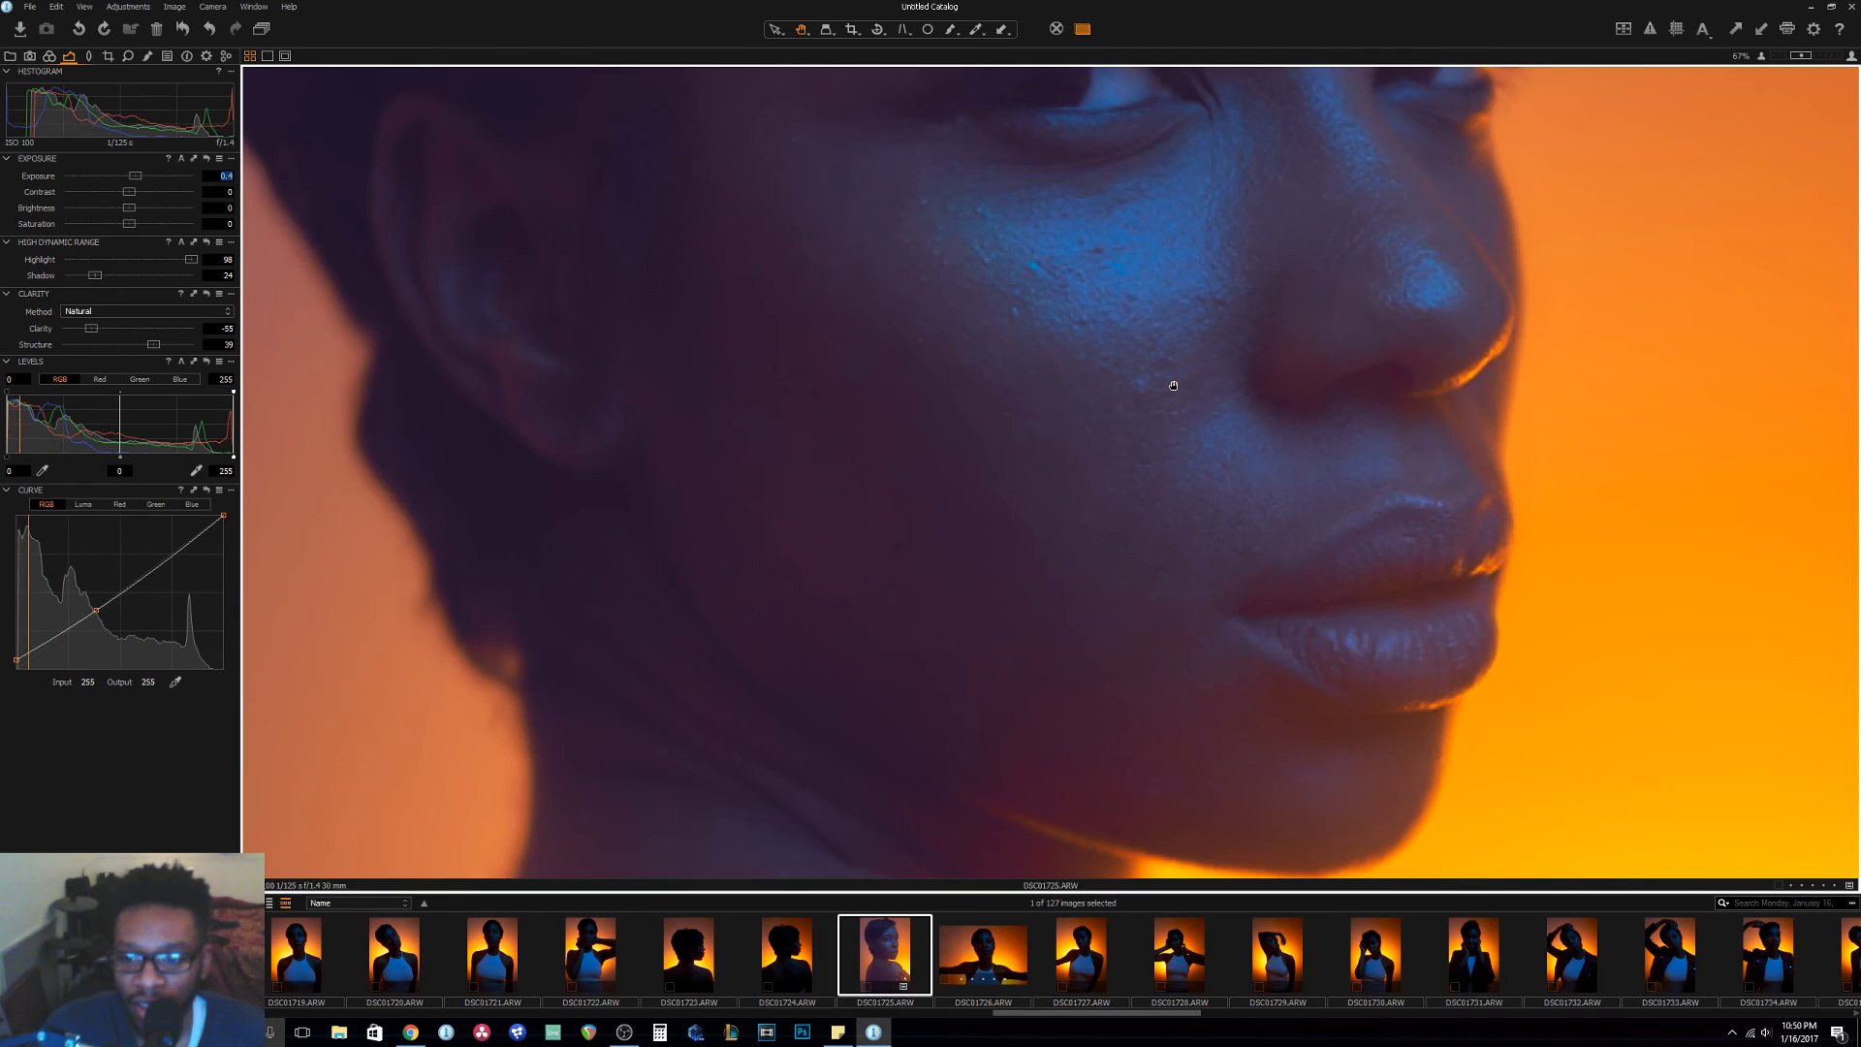
pyautogui.scroll(-2, 1145, 276)
pyautogui.scroll(-4, 1147, 226)
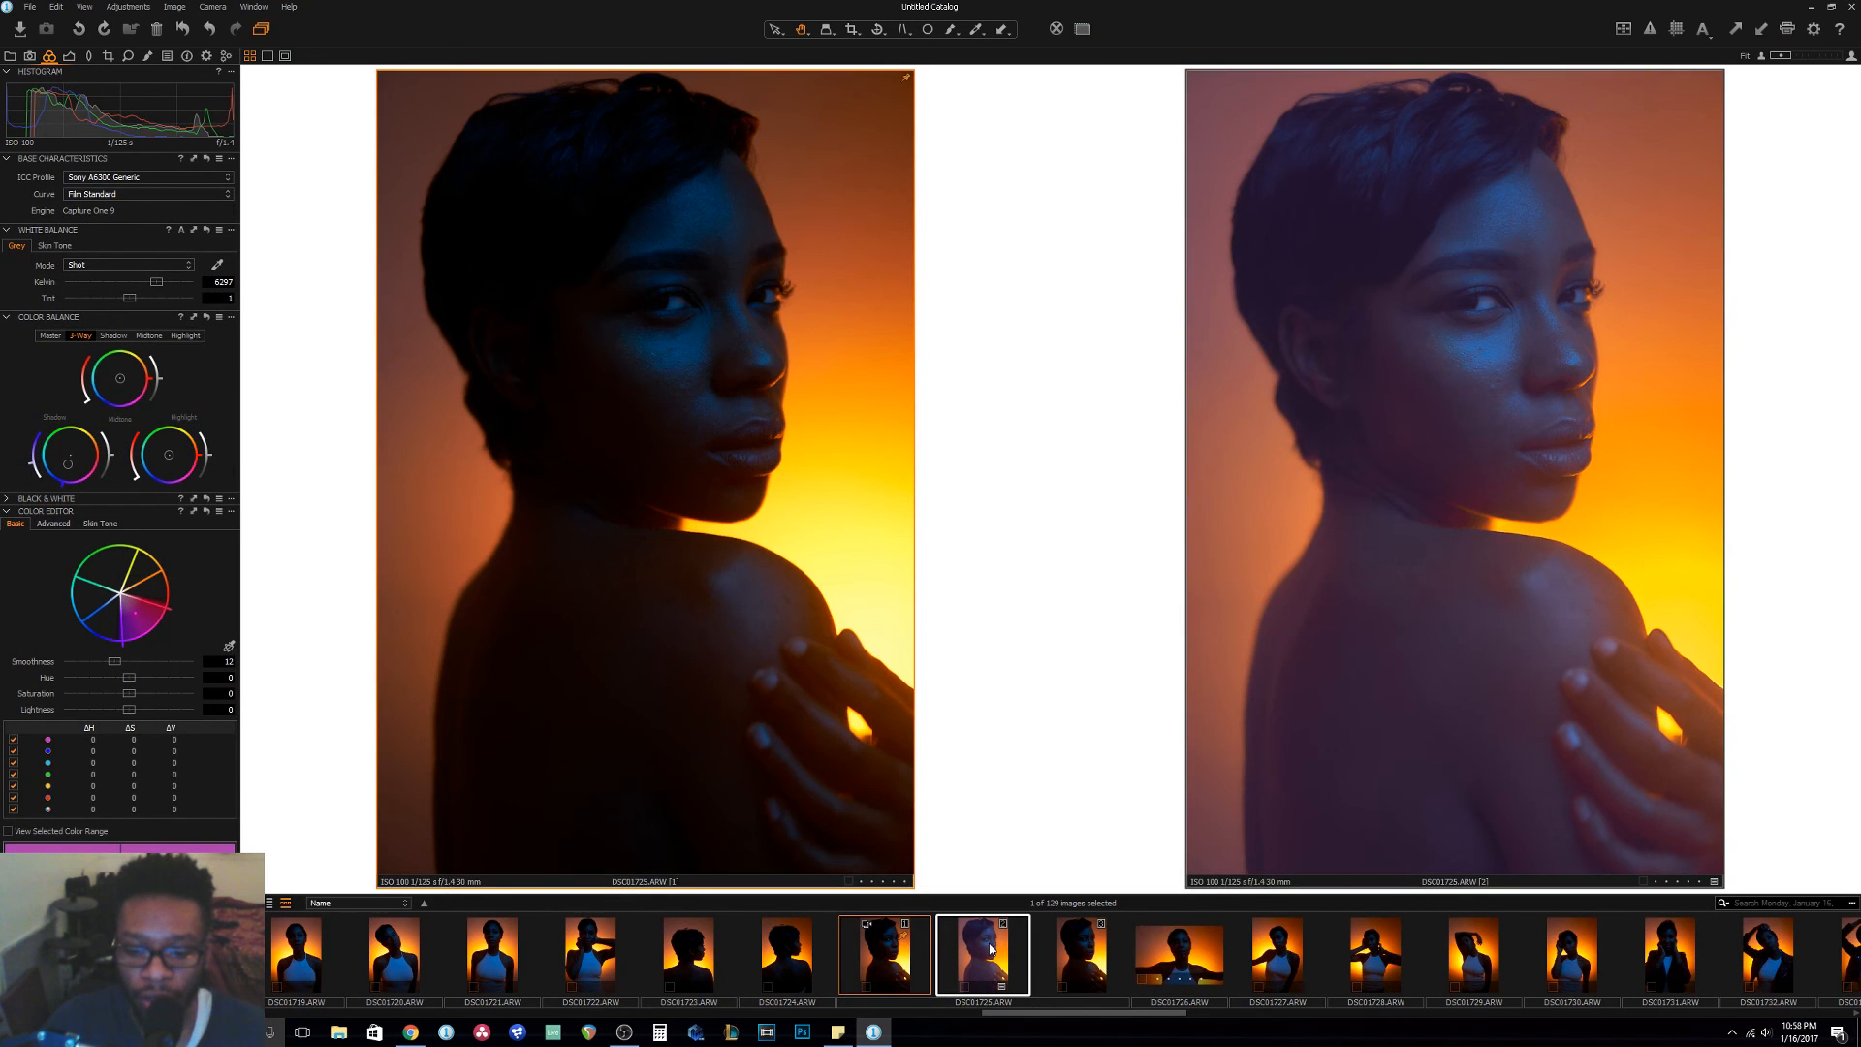
# Compare the unedited variant of DSC01725.ARW with the color-graded variant.
pyautogui.click(901, 954)
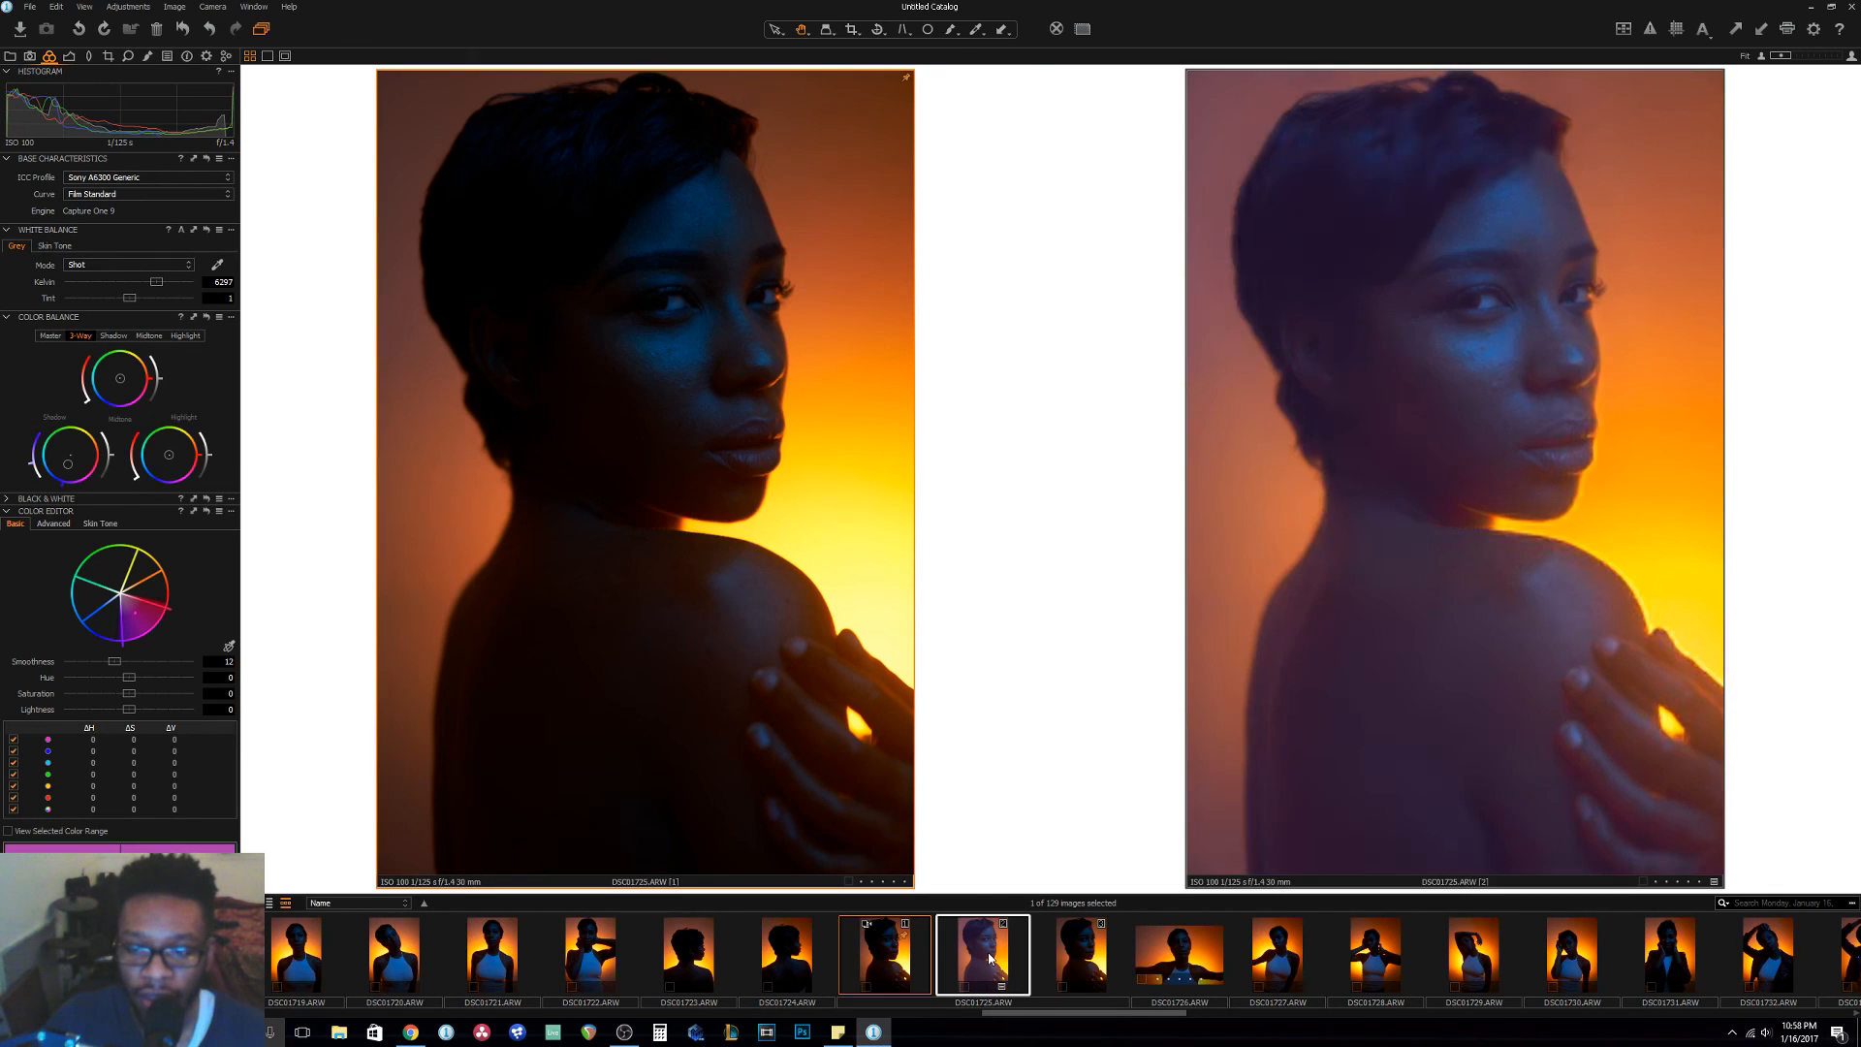
pyautogui.keyDown('ctrl'); pyautogui.click(989, 955); pyautogui.keyUp('ctrl')
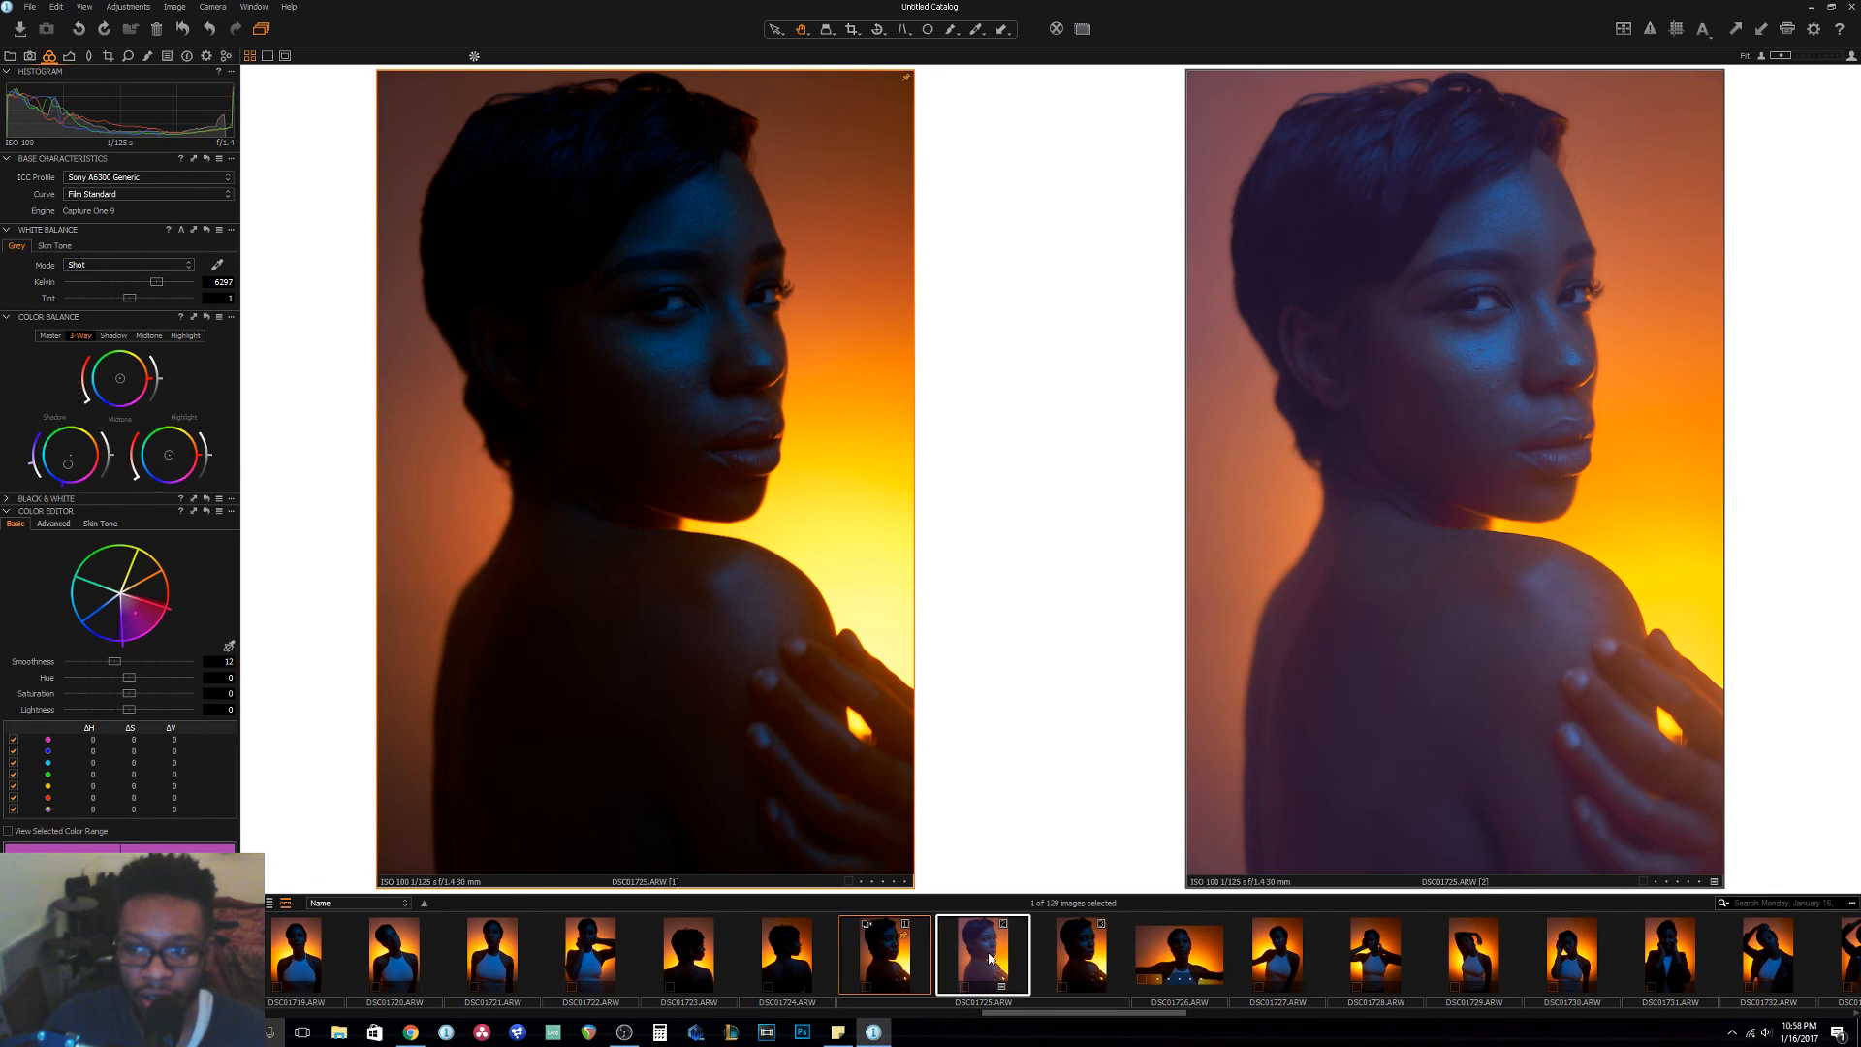